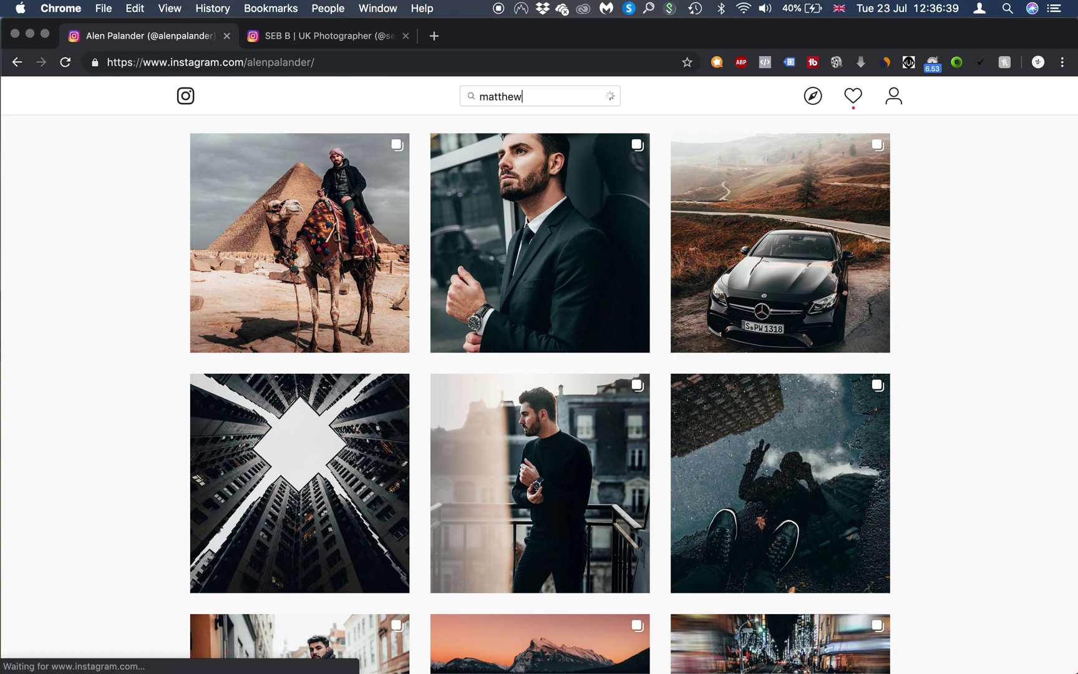
Step: Open the first profile suggested for the "matthew" search and examine the colours and editing style of its photo posts
left_click(516, 136)
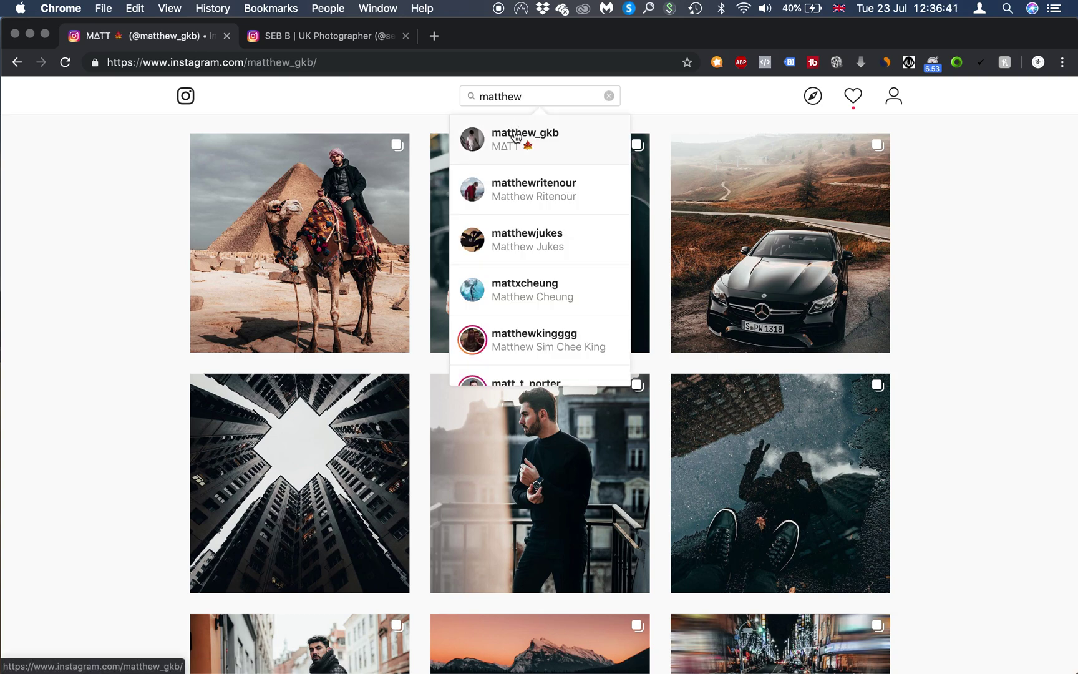
scroll(732, 321, "down", 3)
scroll(731, 321, "down", 5)
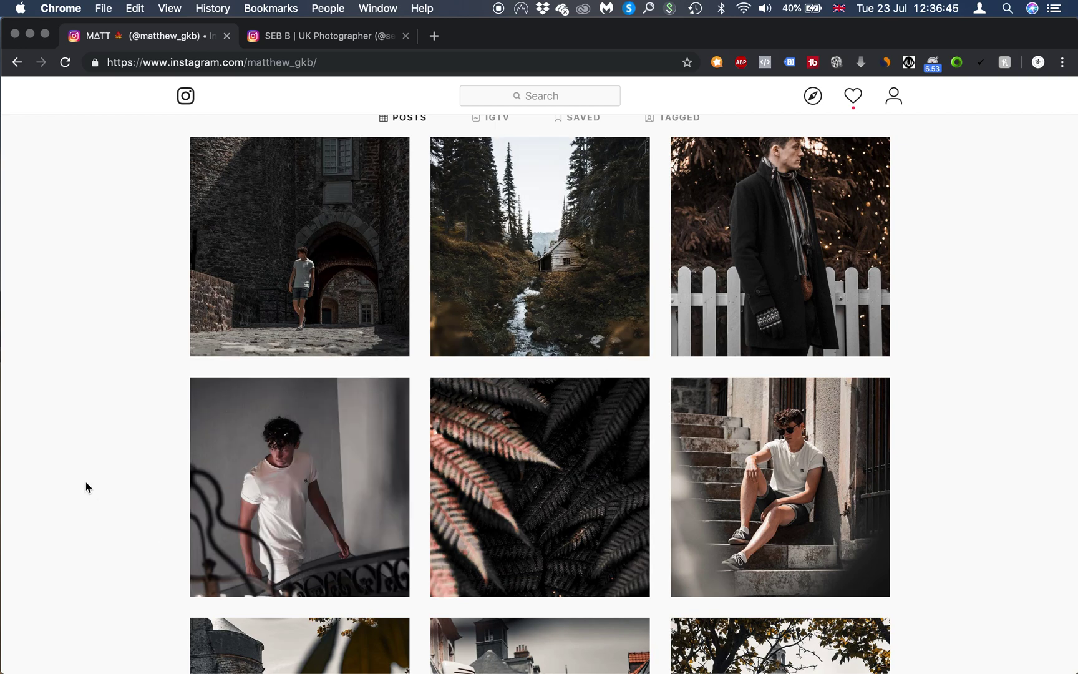
scroll(87, 486, "down", 2)
scroll(87, 486, "down", 2)
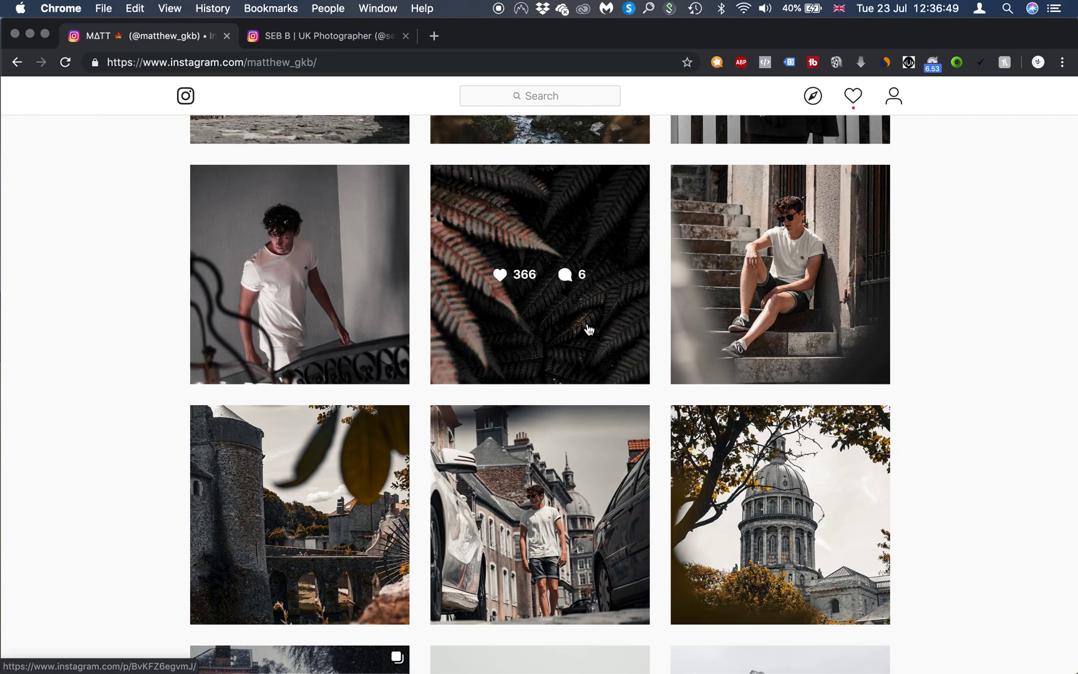
scroll(842, 518, "down", 3)
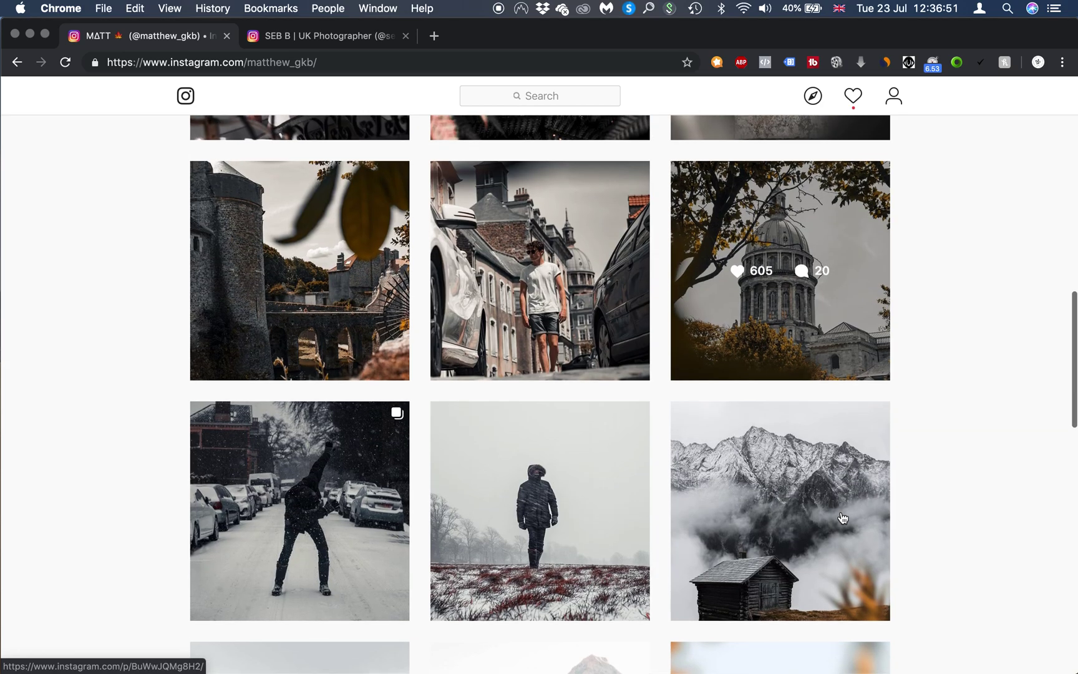
scroll(841, 517, "up", 15)
scroll(841, 518, "down", 1)
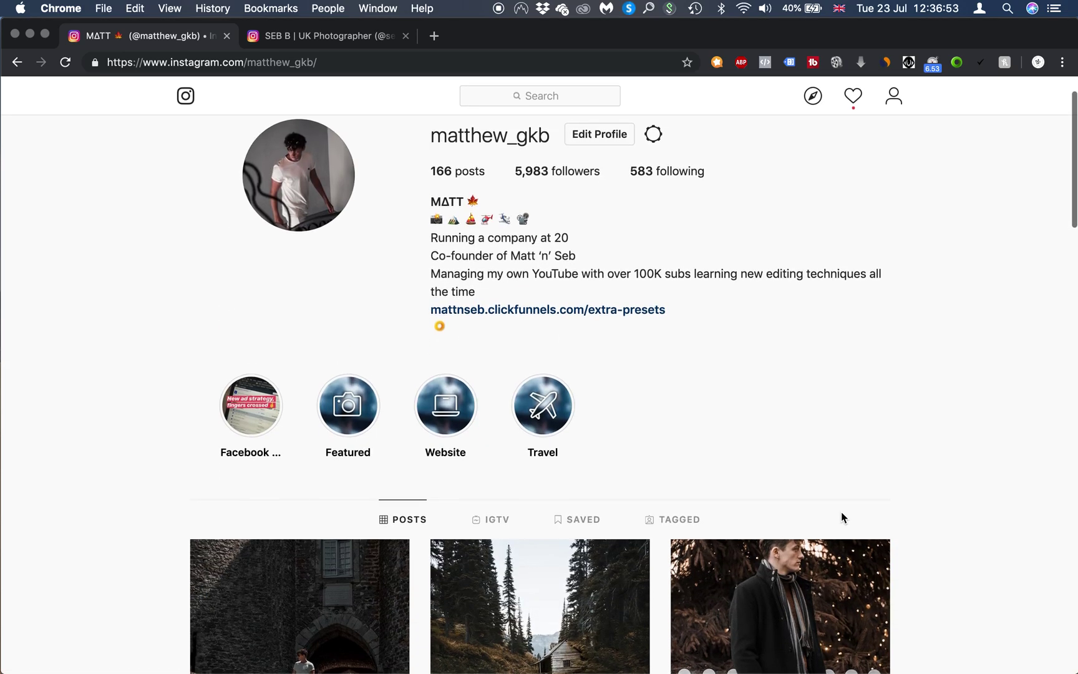
scroll(842, 511, "down", 2)
scroll(988, 356, "down", 2)
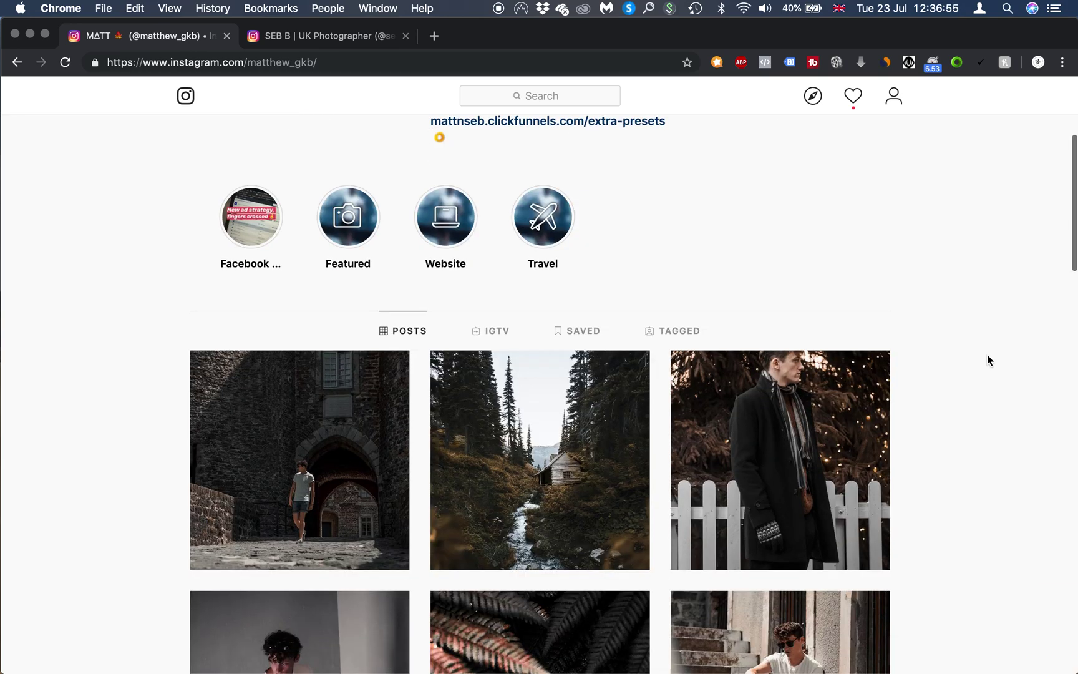
scroll(924, 244, "down", 4)
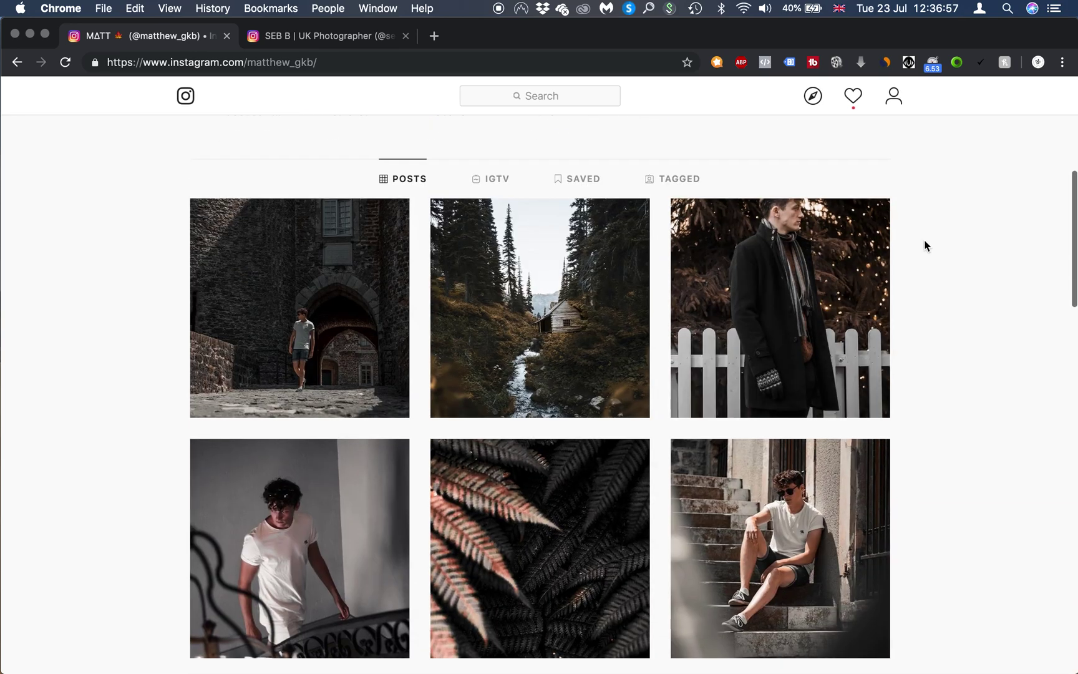
scroll(925, 245, "up", 9)
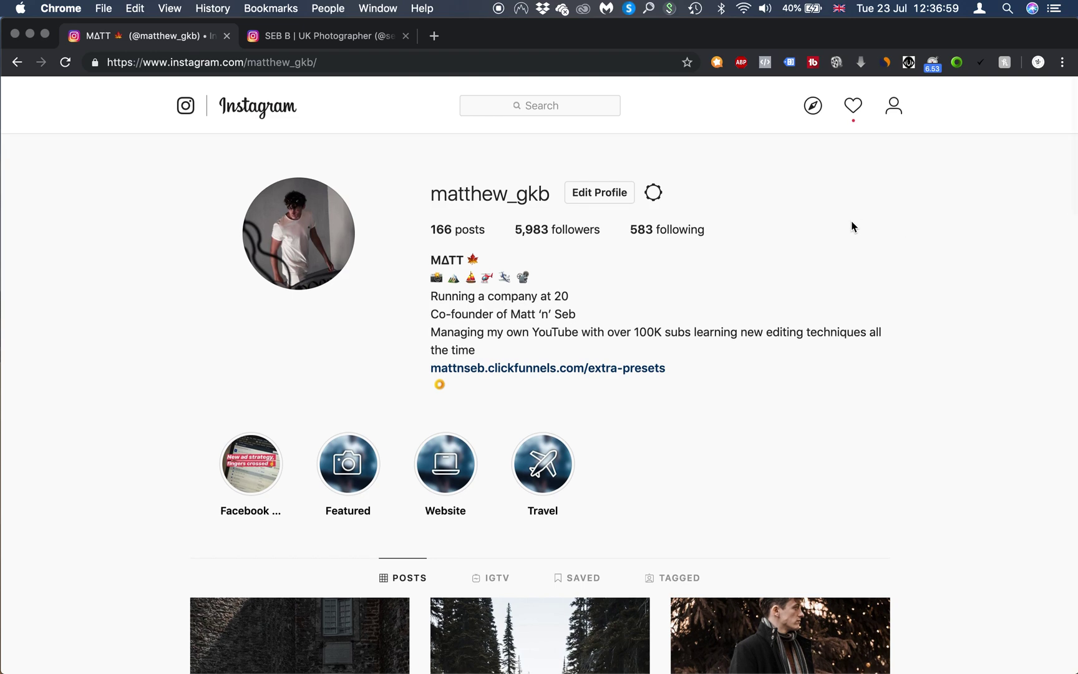
Step: Examine the posts on the UK photographer's profile in the other open page, and return to the first profile
left_click(340, 41)
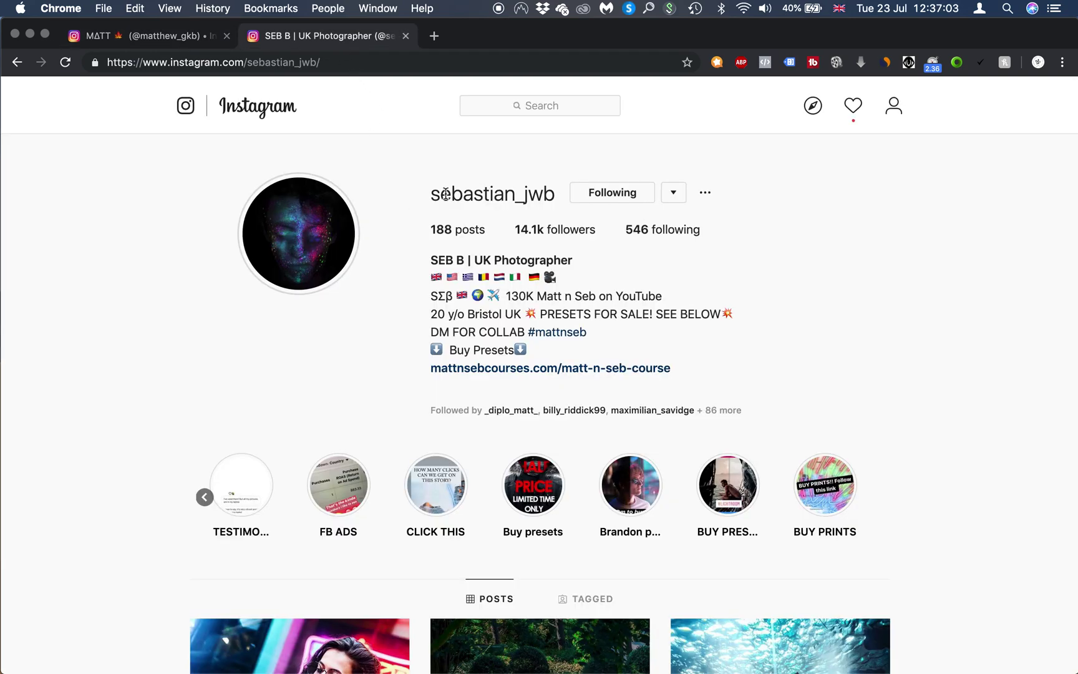
left_click_drag(446, 194, 544, 195)
left_click(735, 292)
scroll(787, 406, "down", 14)
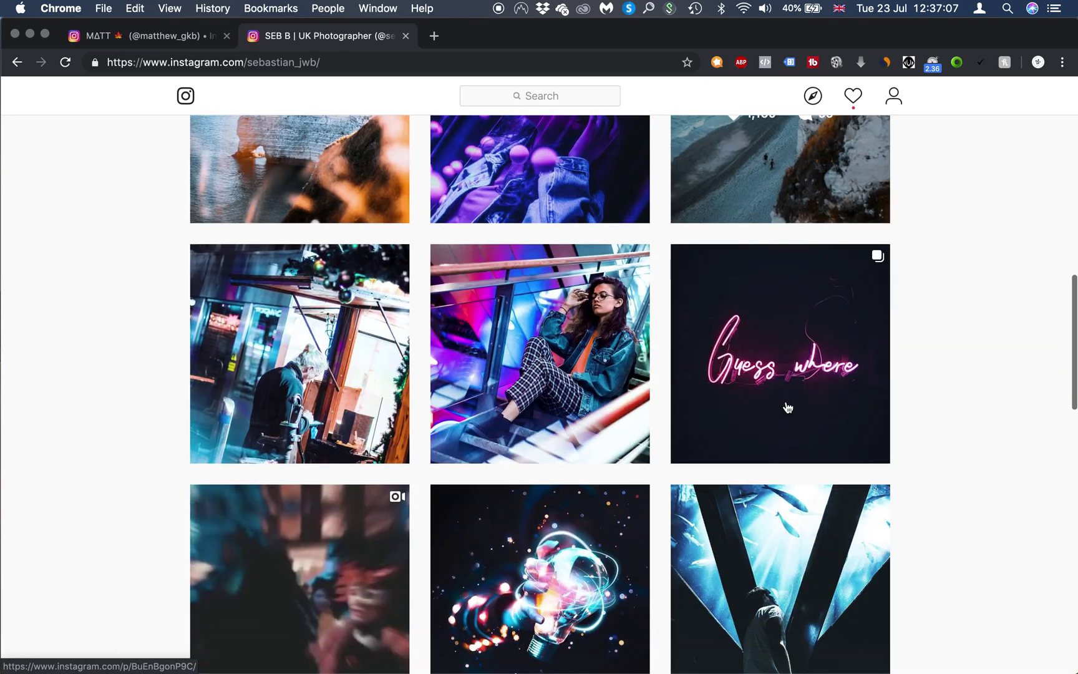
scroll(788, 407, "up", 10)
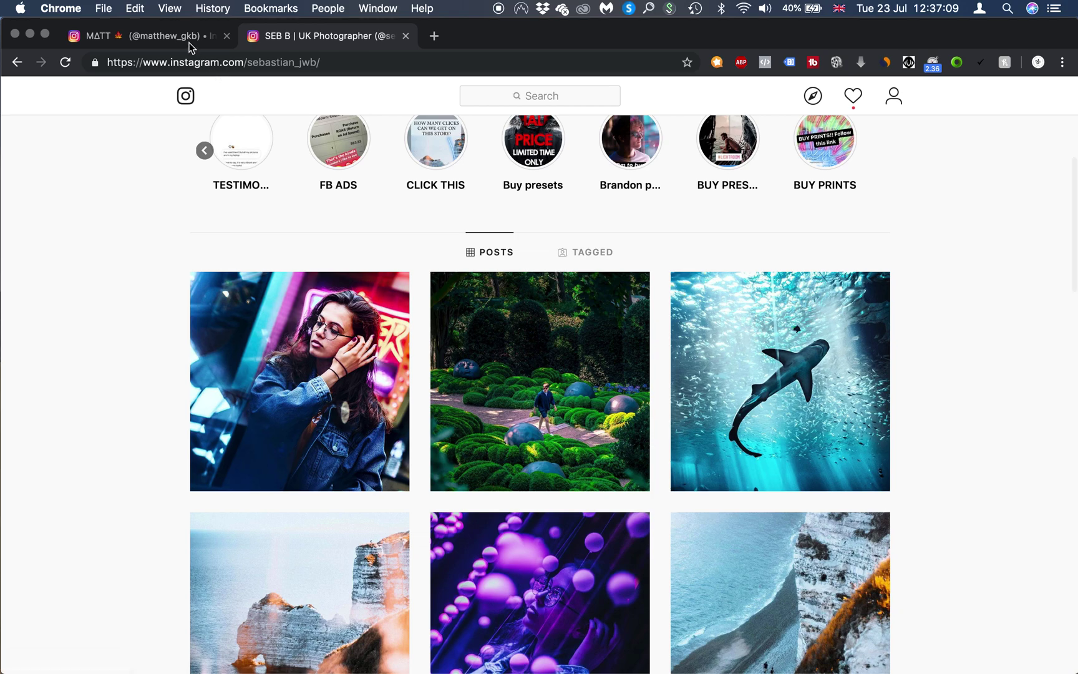
left_click(188, 39)
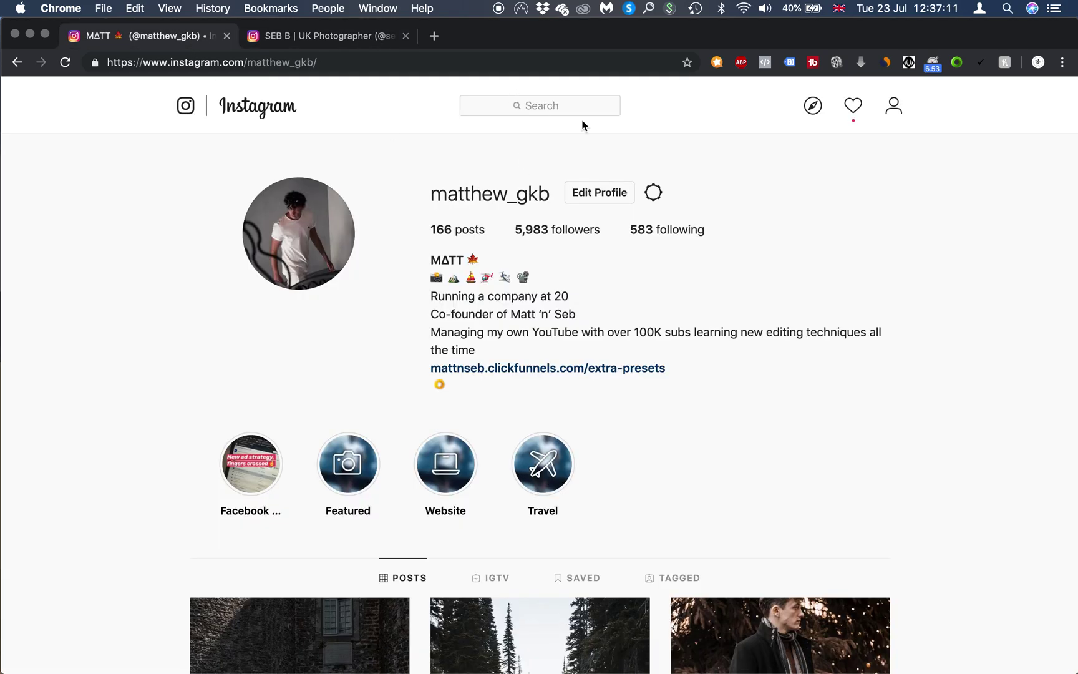
Step: Switch to Lightroom and compare the edited building photo with its unedited version
key("ctrl+Right")
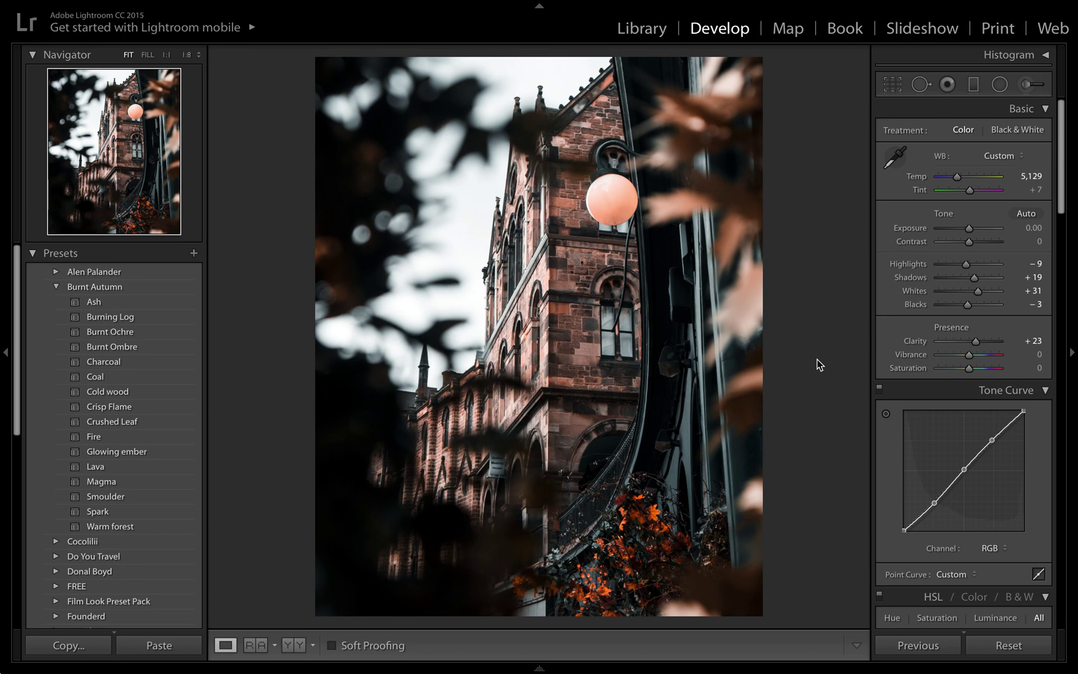
key("backslash")
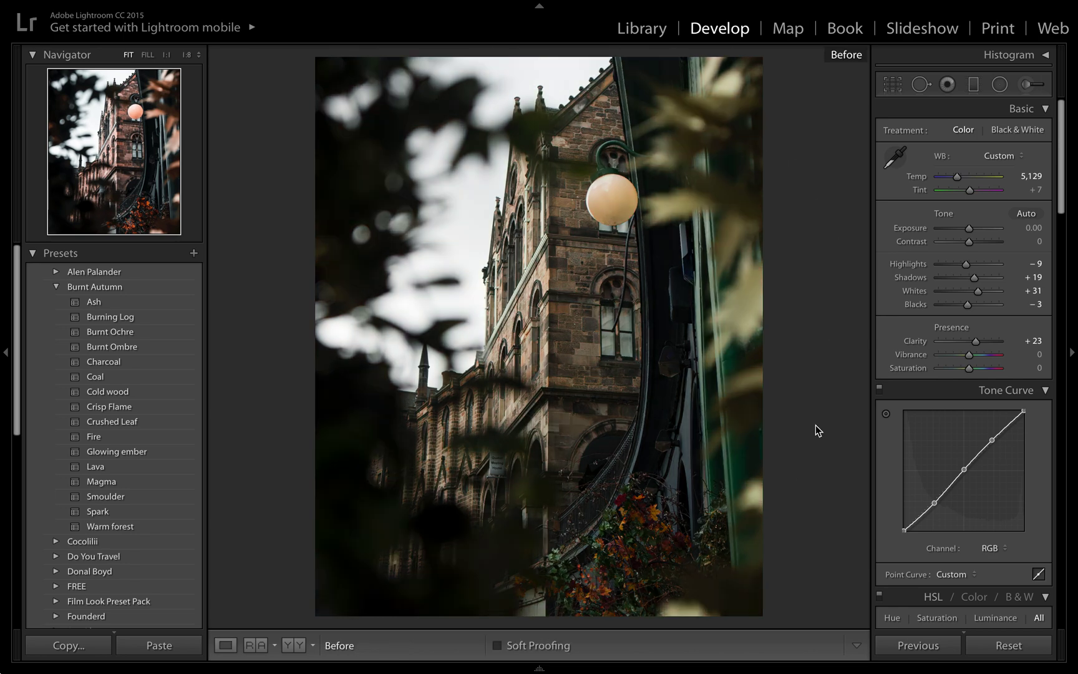
key("backslash")
key("backslash")
key("backslash")
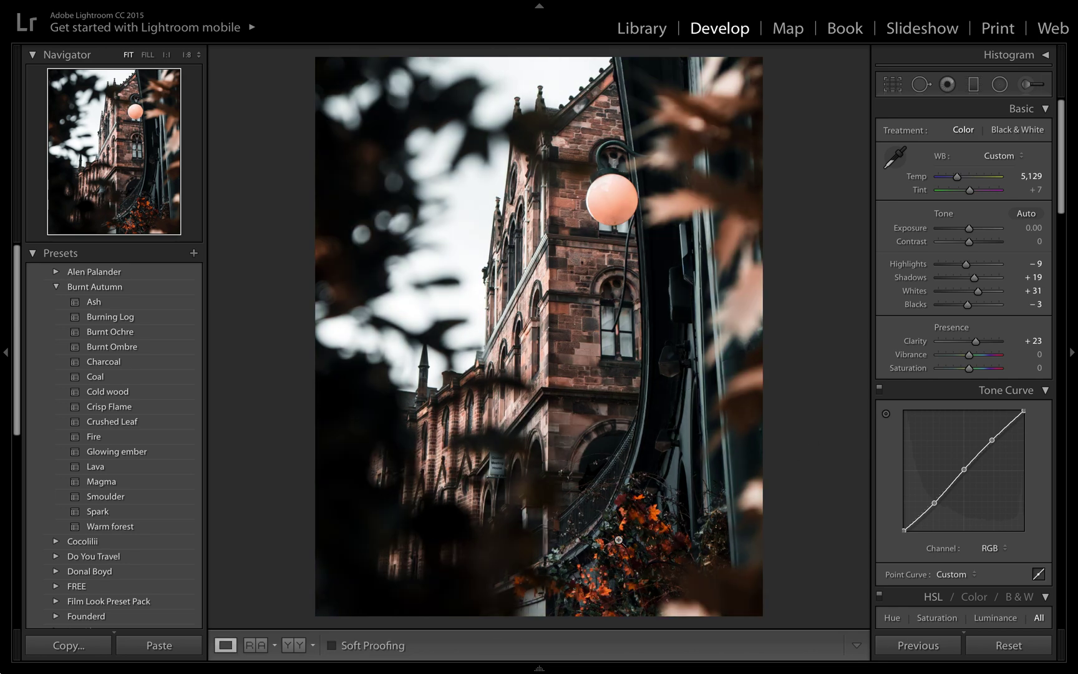
Step: Return to Instagram, search for "alen", open the alenpalander profile and examine the editing style of its posts
key("ctrl+Left")
left_click(517, 108)
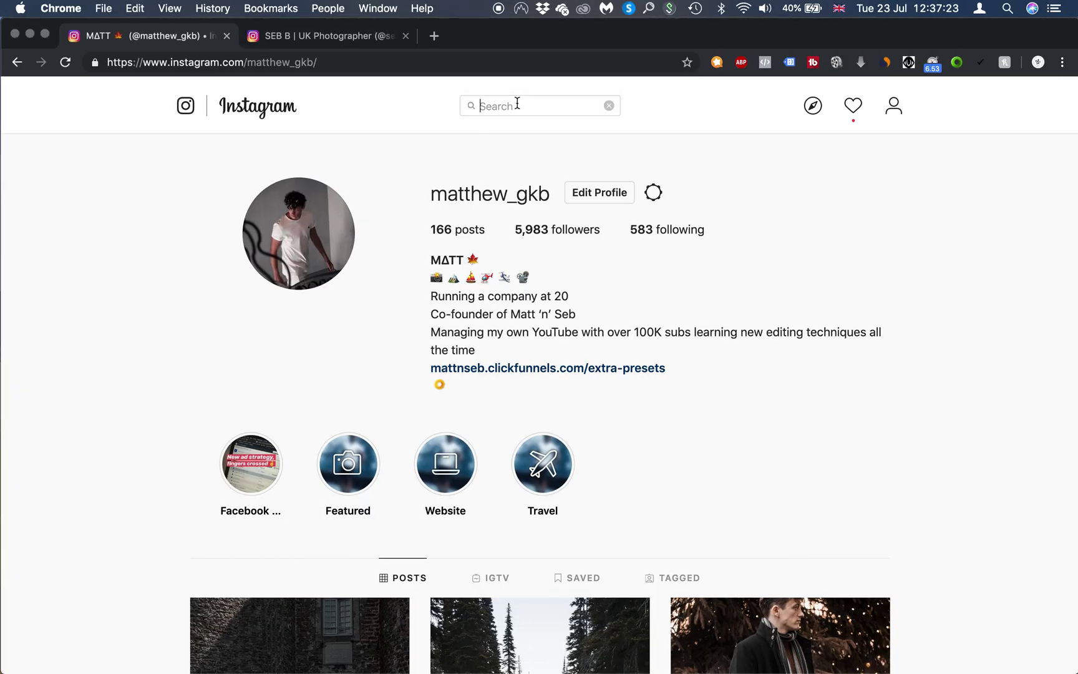
type("alen")
left_click(573, 170)
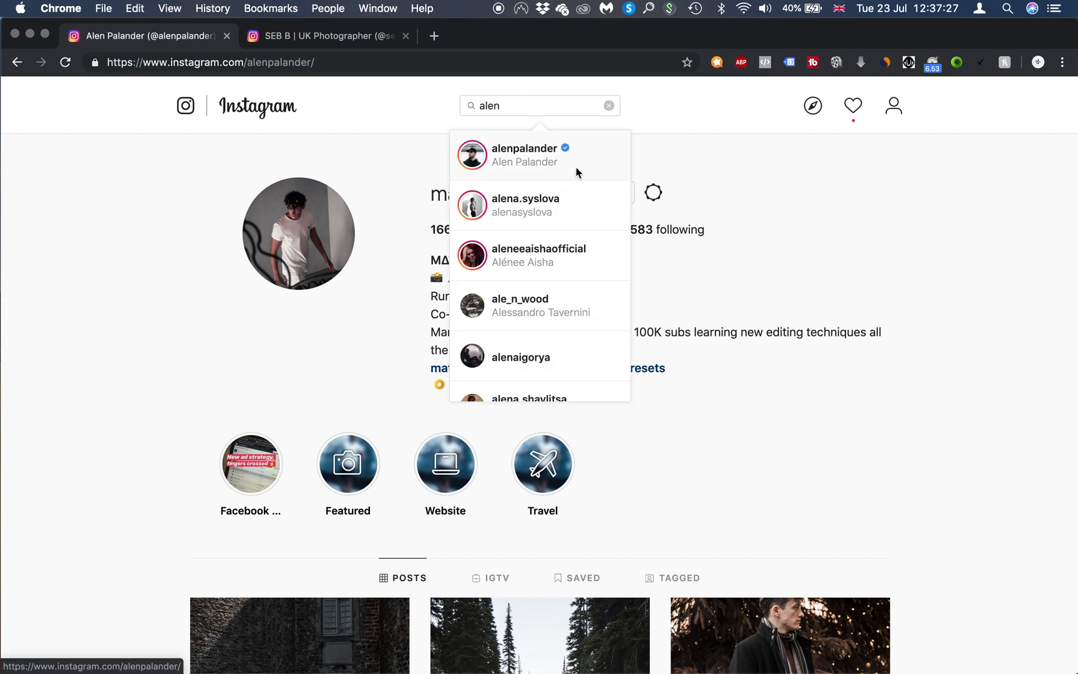
scroll(883, 328, "down", 10)
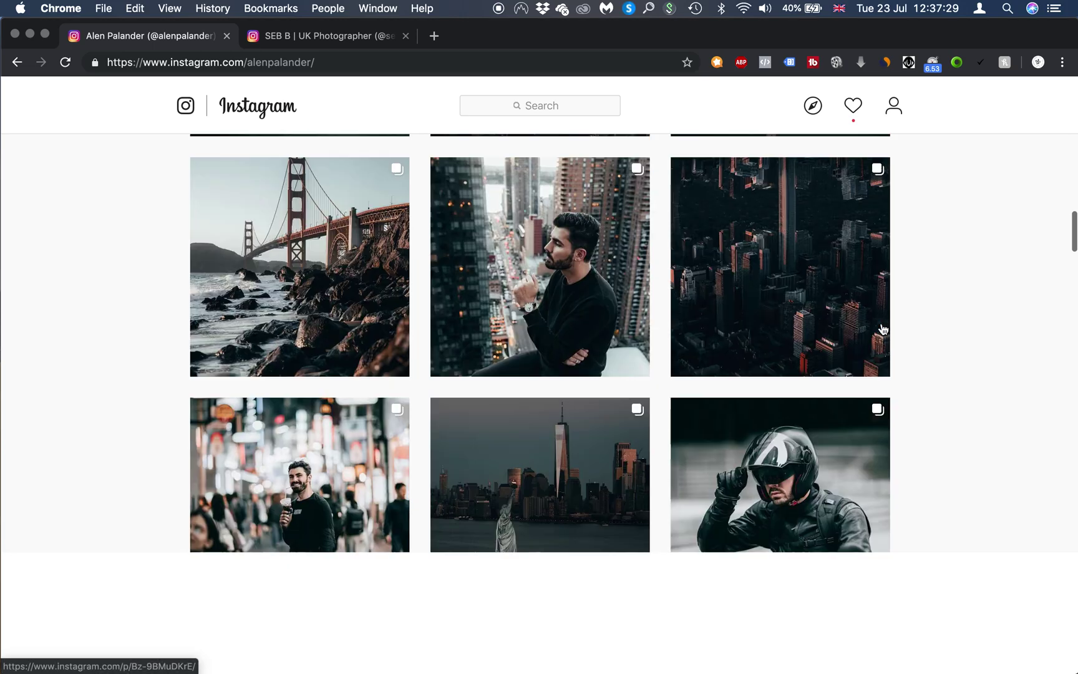
scroll(883, 329, "down", 20)
scroll(882, 329, "down", 15)
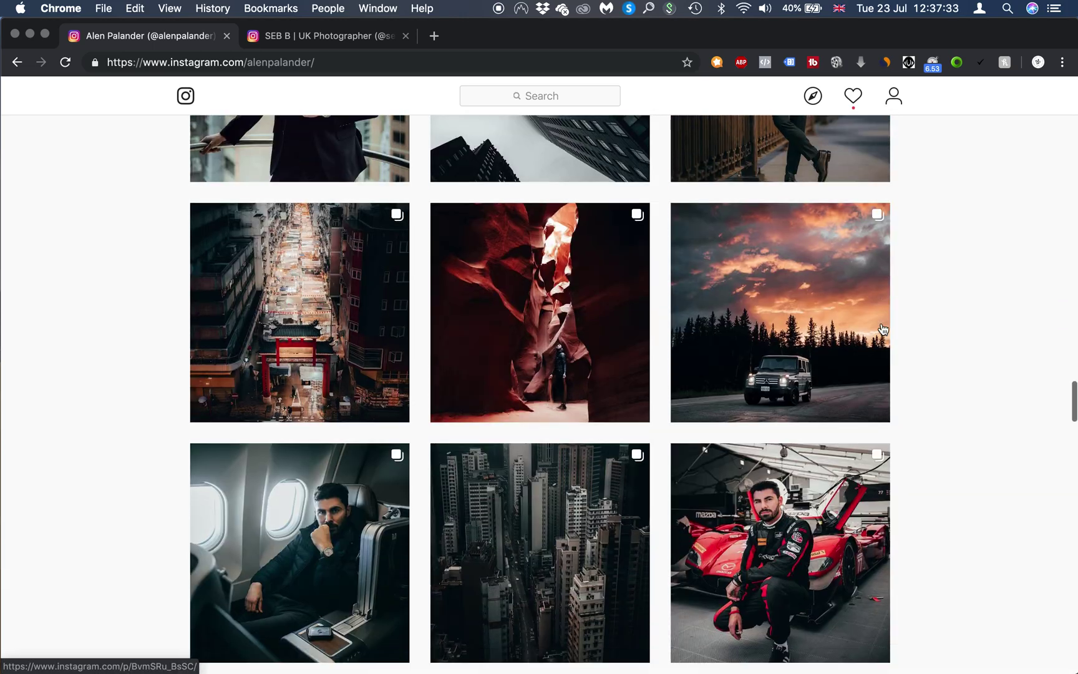
scroll(882, 329, "down", 15)
scroll(882, 329, "down", 15)
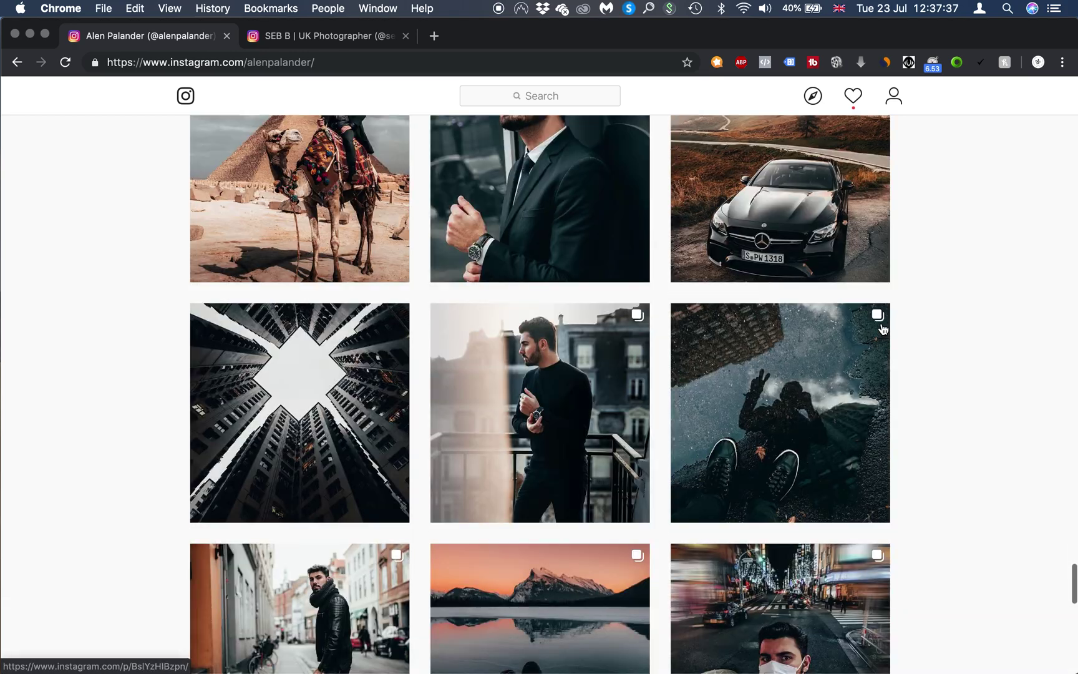
Step: Open the post of the black Mercedes on a mountain road and view its photos, returning to the car interior shot
left_click(773, 255)
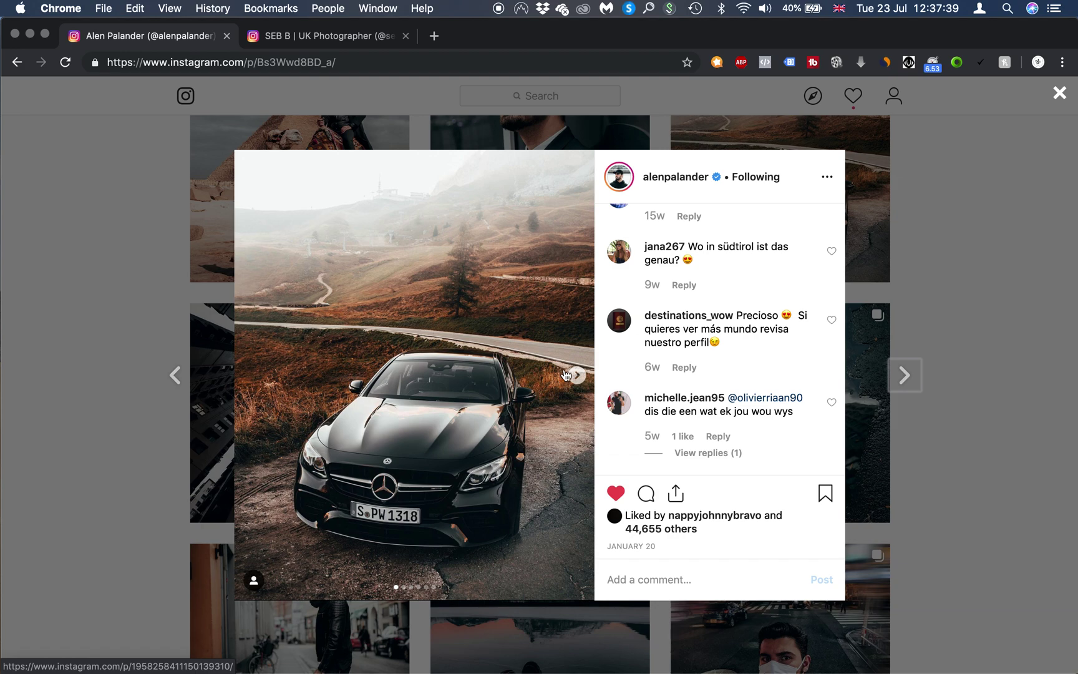
left_click(573, 378)
left_click(574, 377)
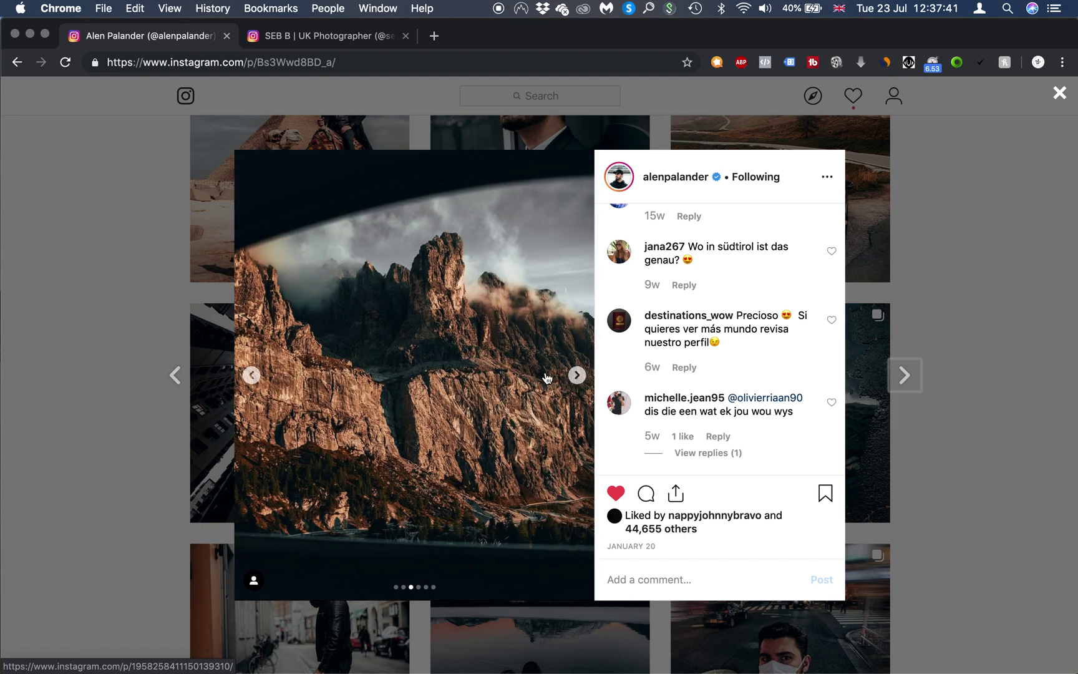
left_click(575, 378)
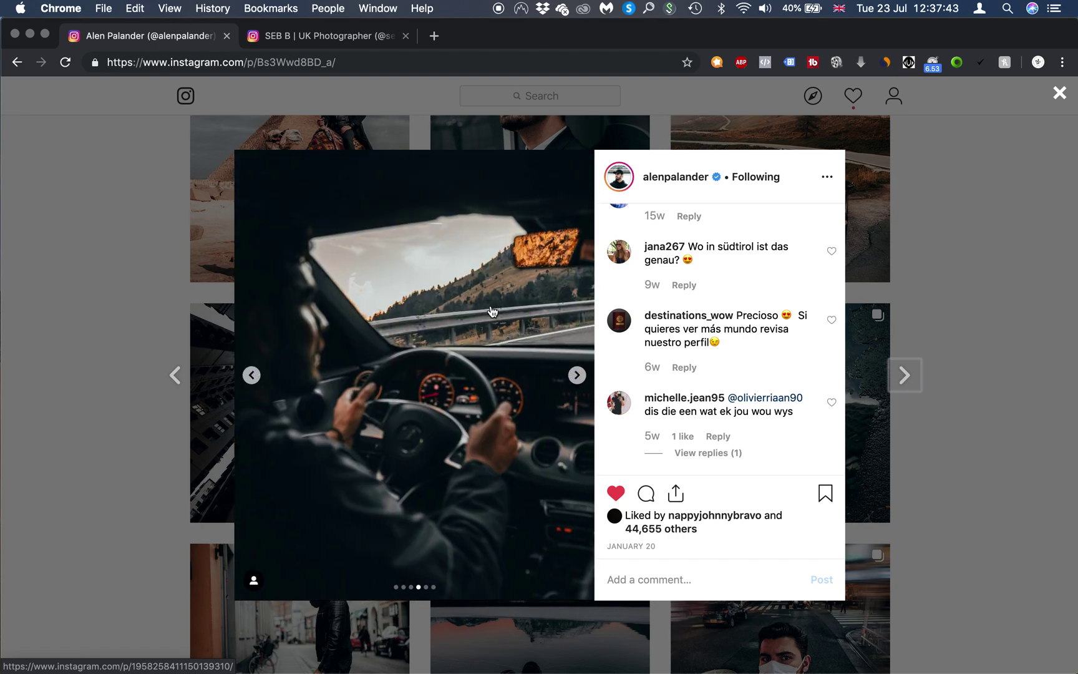
left_click(575, 377)
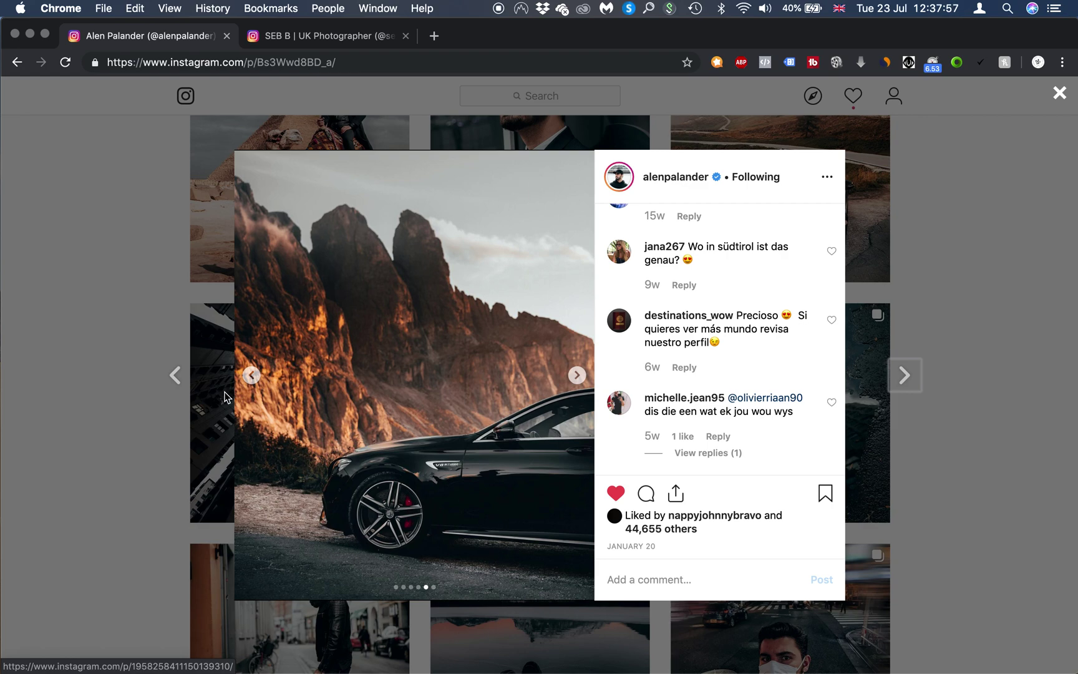
left_click(253, 378)
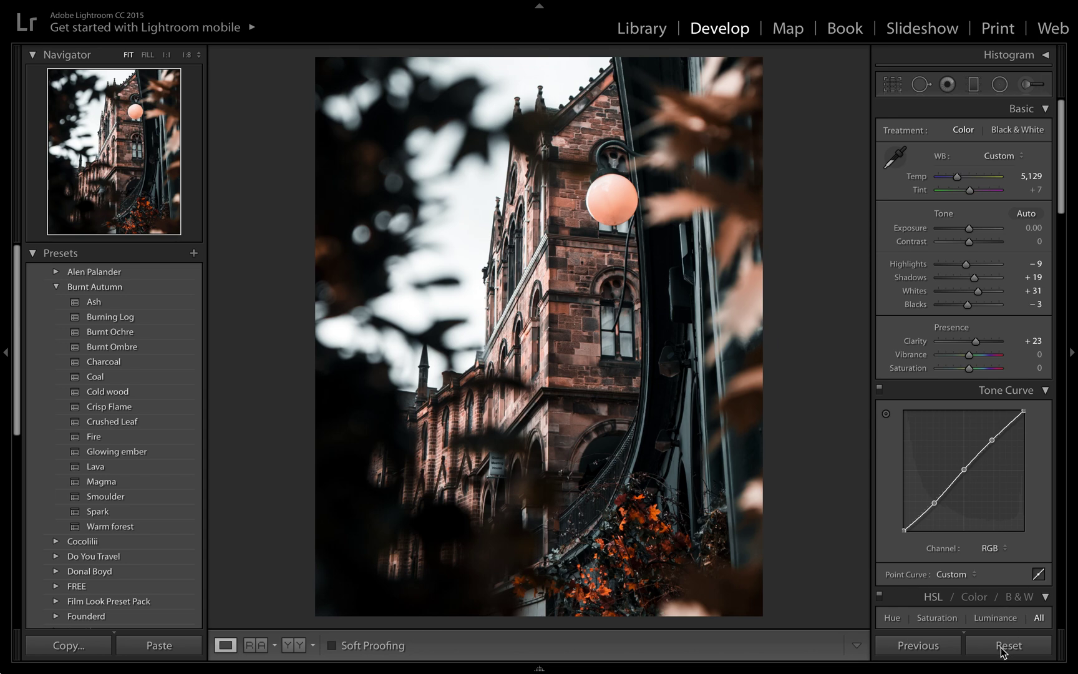
Step: Review the building photo's develop settings through Camera Calibration in Lightroom and reset all of its adjustments
scroll(958, 385, "down", 15)
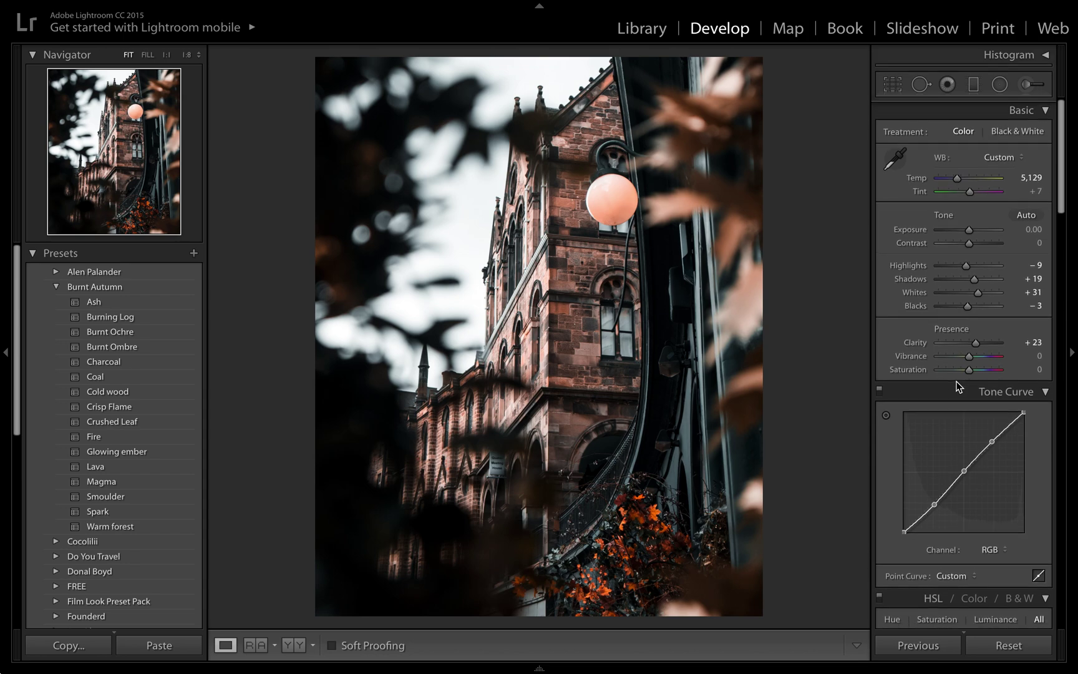
scroll(958, 385, "down", 15)
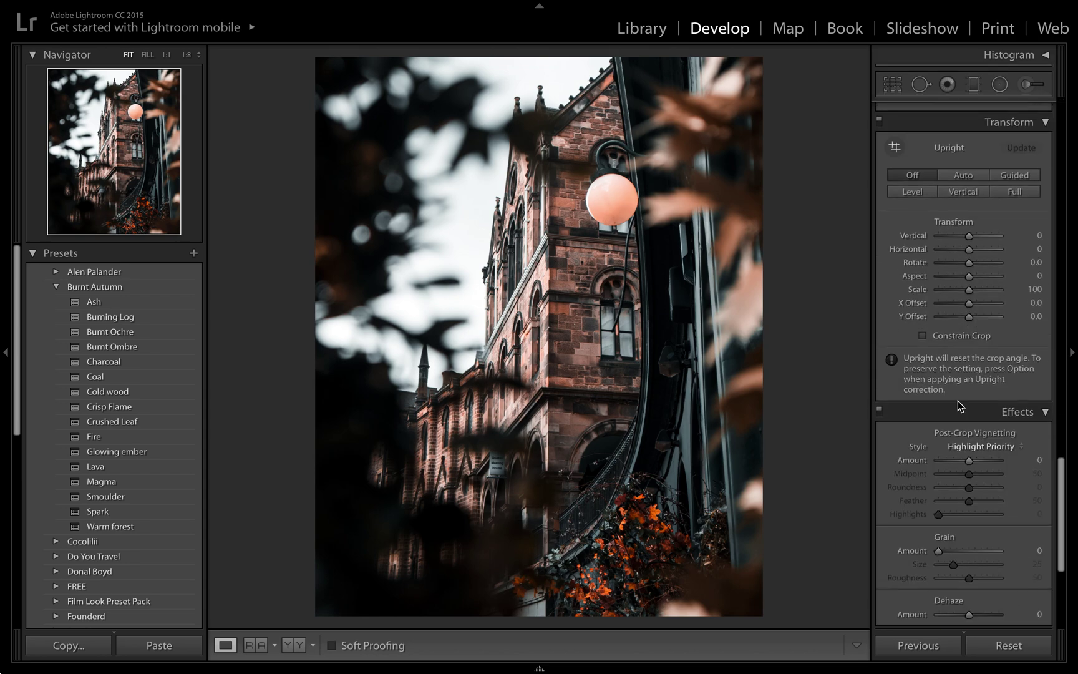
scroll(974, 611, "down", 5)
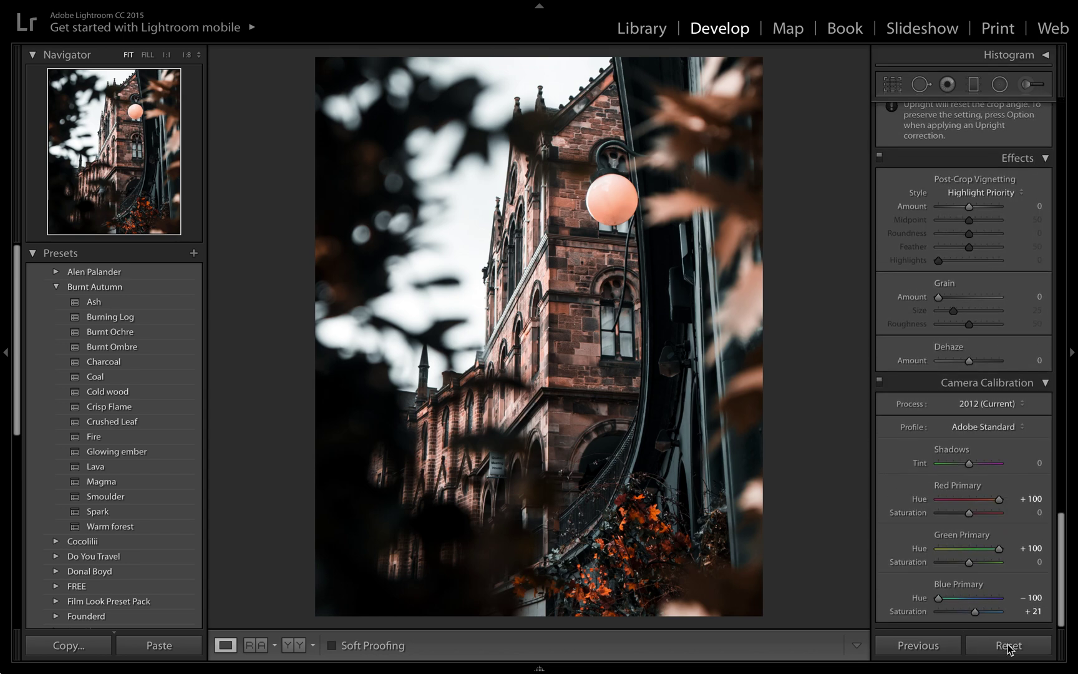
left_click(1007, 647)
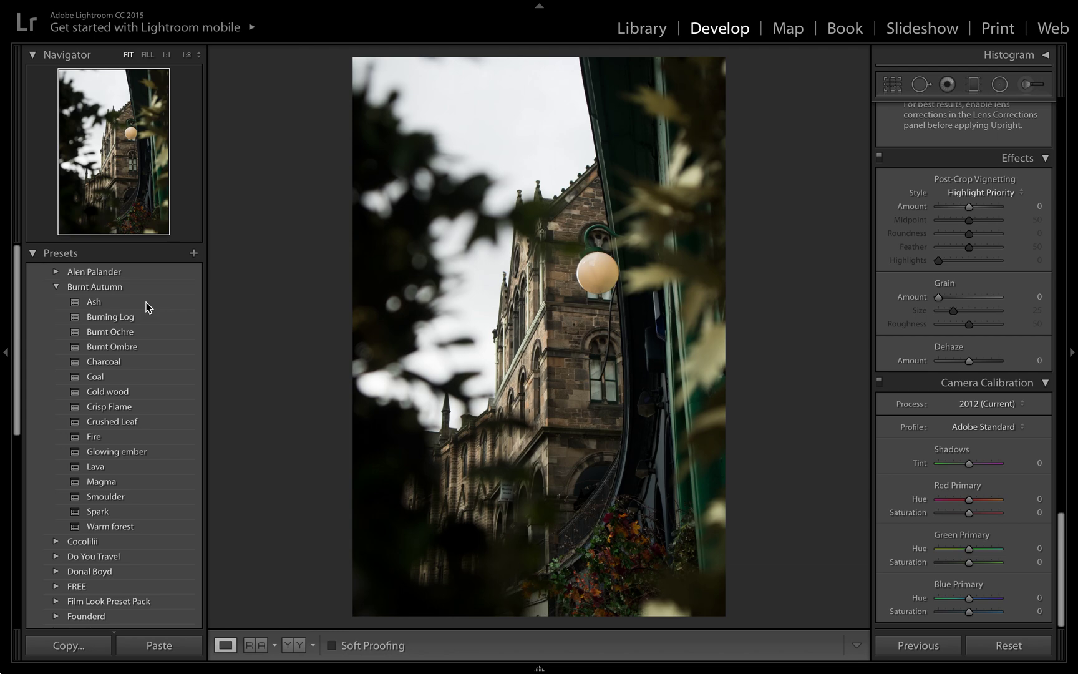
Step: Apply the Magma preset from the Burnt Autumn folder and compare the look with the Instagram car interior photo
left_click(57, 271)
left_click(57, 271)
left_click(104, 487)
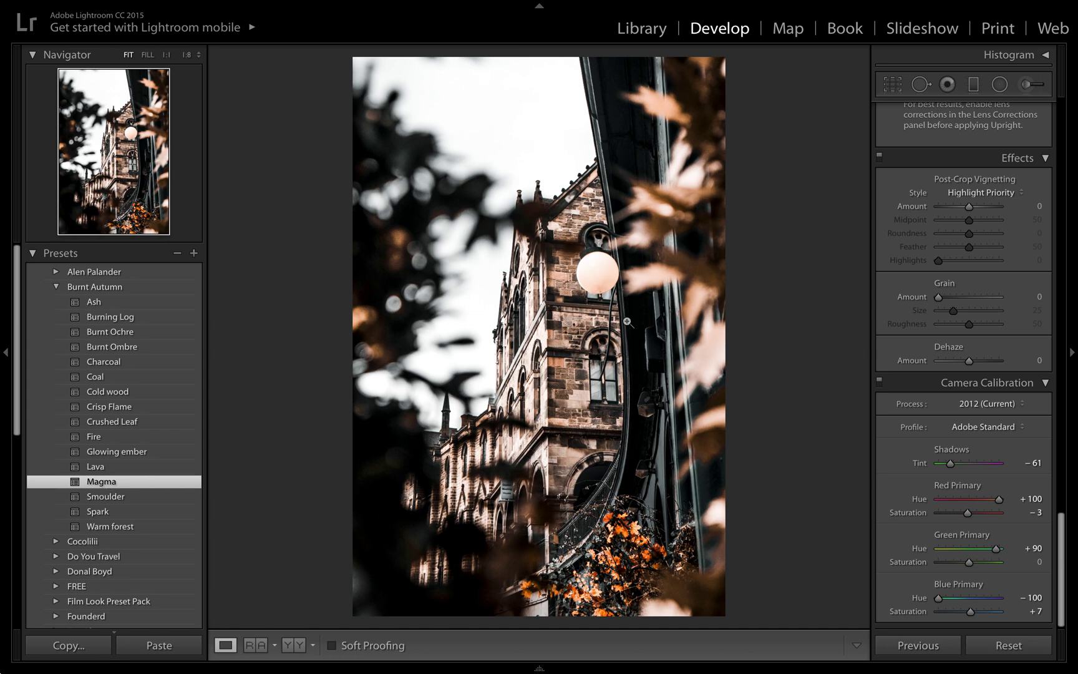
key("ctrl+Left")
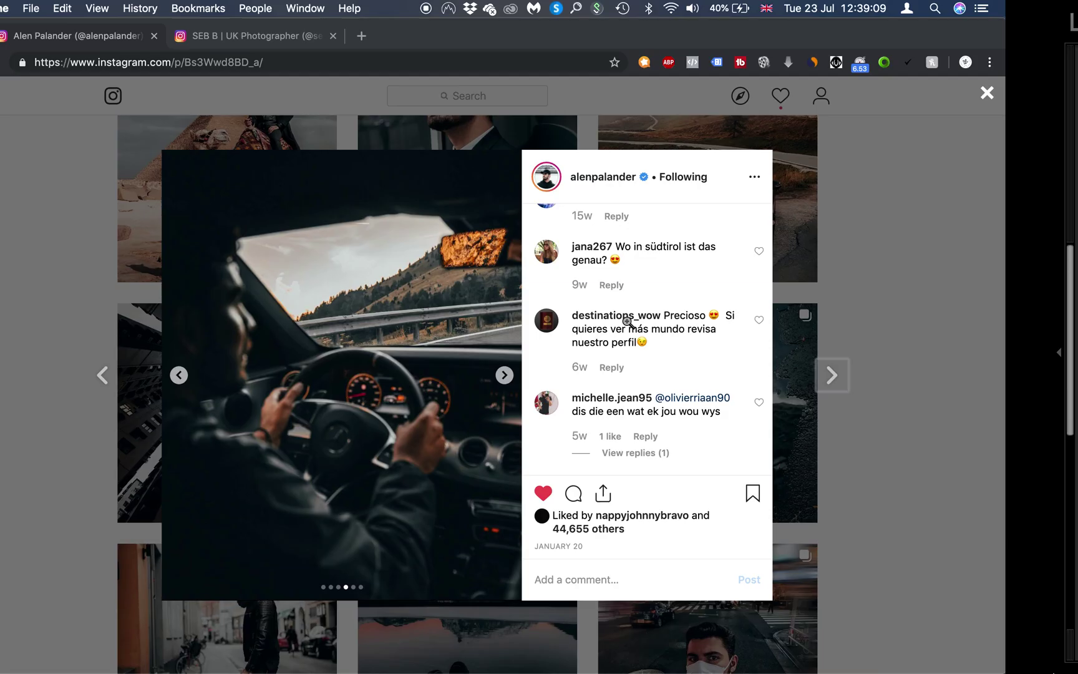
key("ctrl+Right")
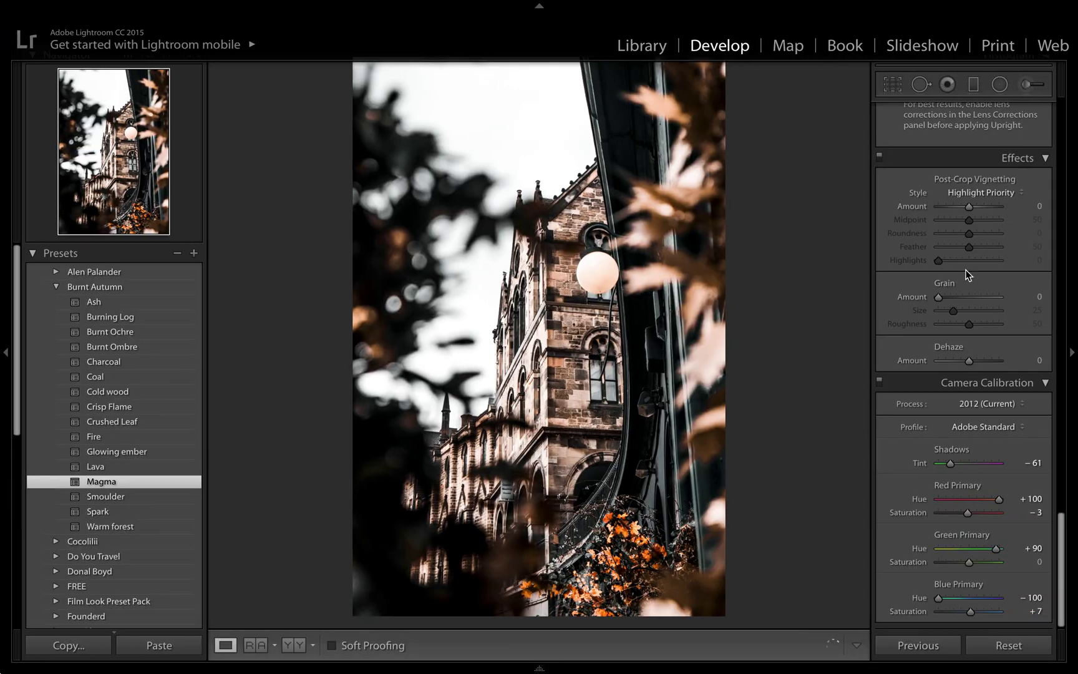
Step: Set the photo's basic tone values to Whites +9, Exposure +0.05 and Highlights −37
scroll(966, 273, "up", 10)
scroll(965, 273, "up", 10)
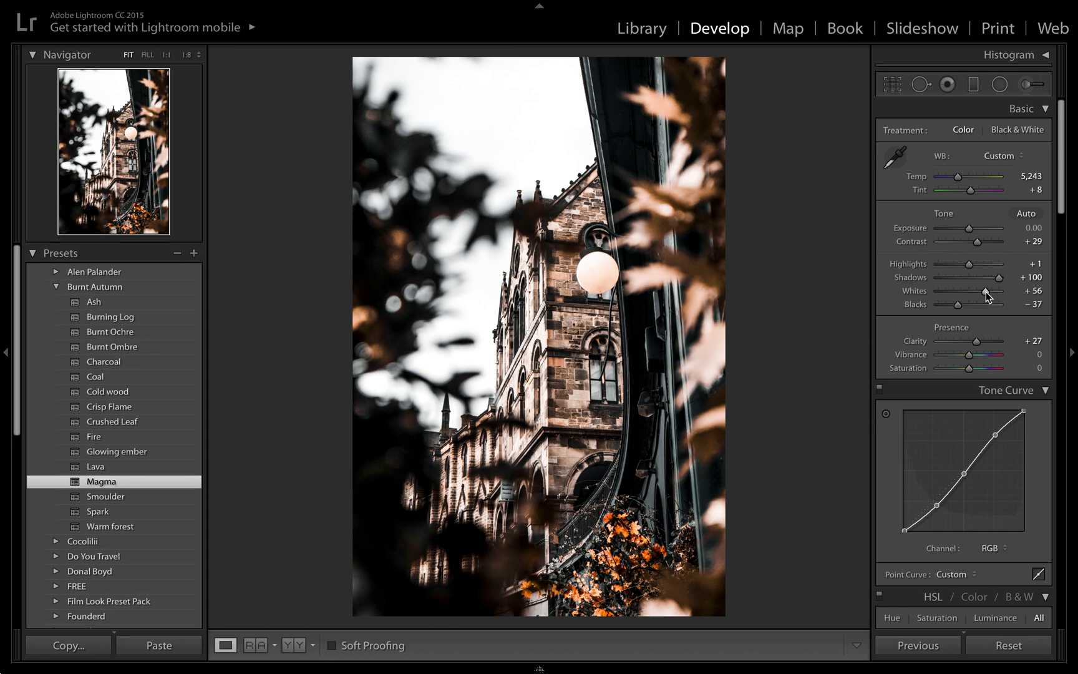
left_click_drag(986, 292, 972, 291)
left_click_drag(969, 228, 956, 264)
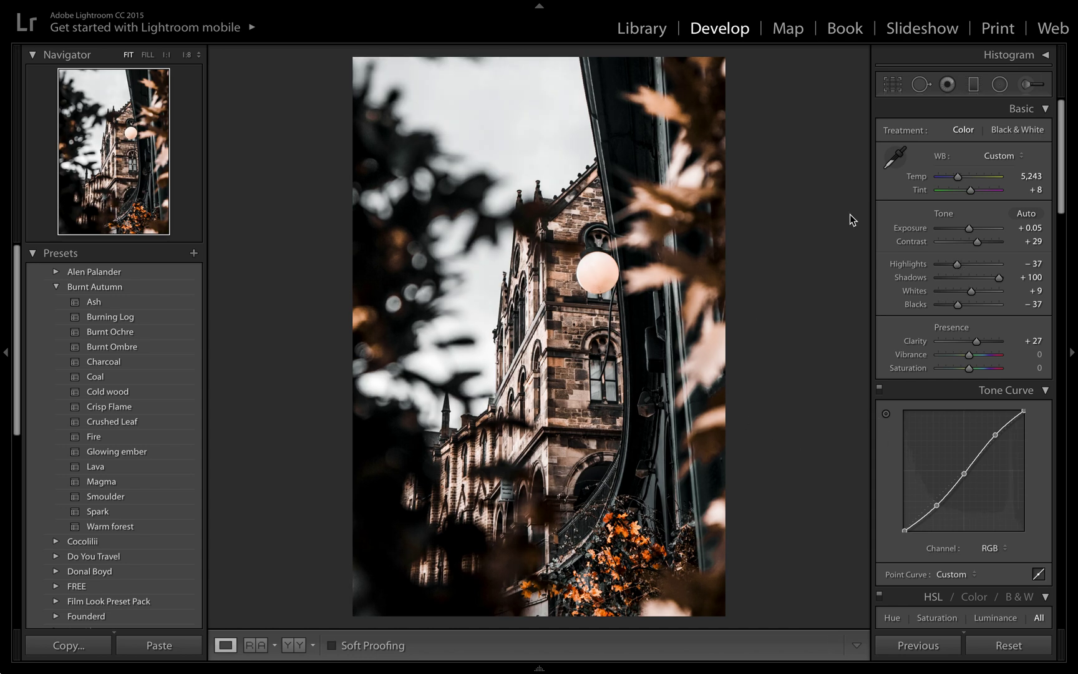
scroll(911, 415, "down", 10)
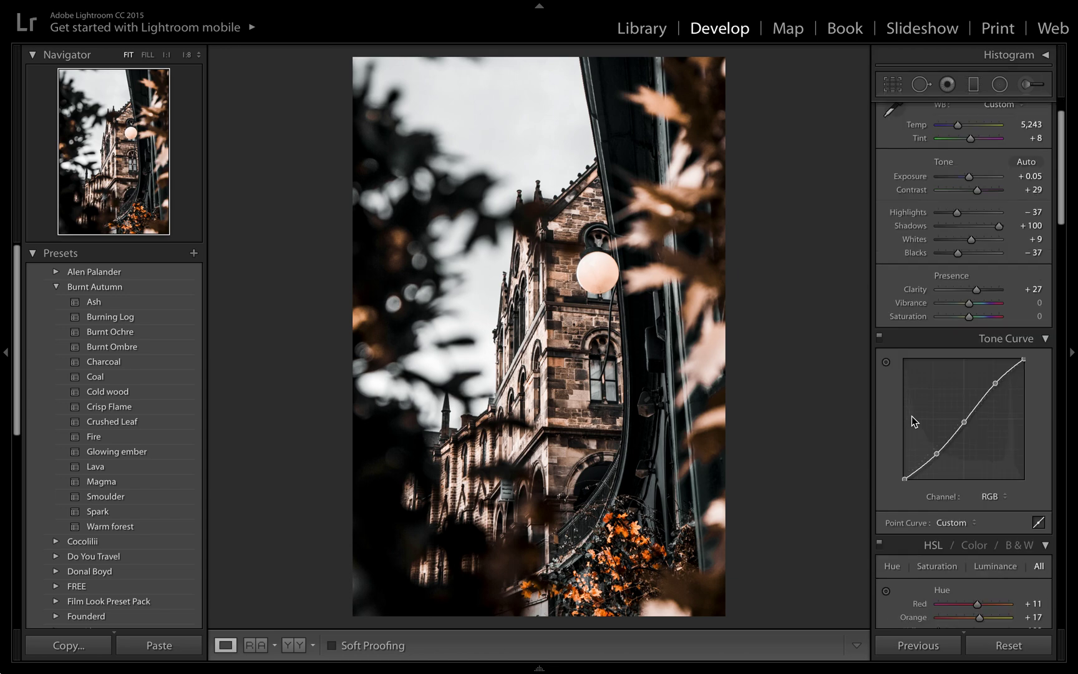
Step: Review the preset's tone curve, HSL, detail and Camera Calibration settings, and reset all adjustments on the building photo
scroll(911, 416, "down", 3)
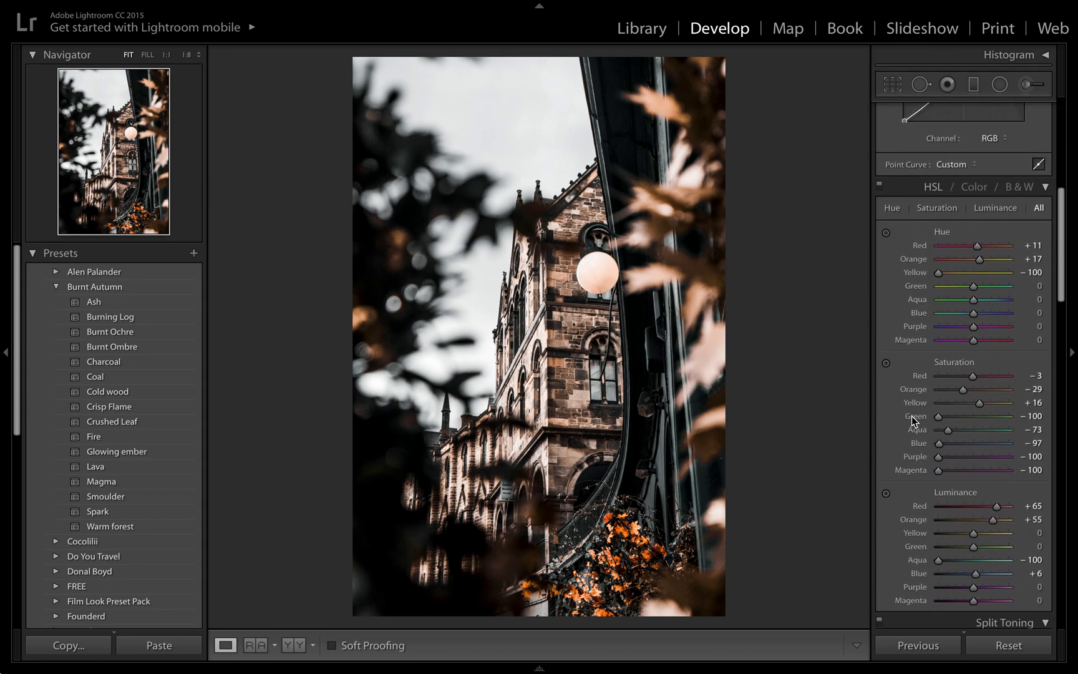
scroll(912, 415, "down", 4)
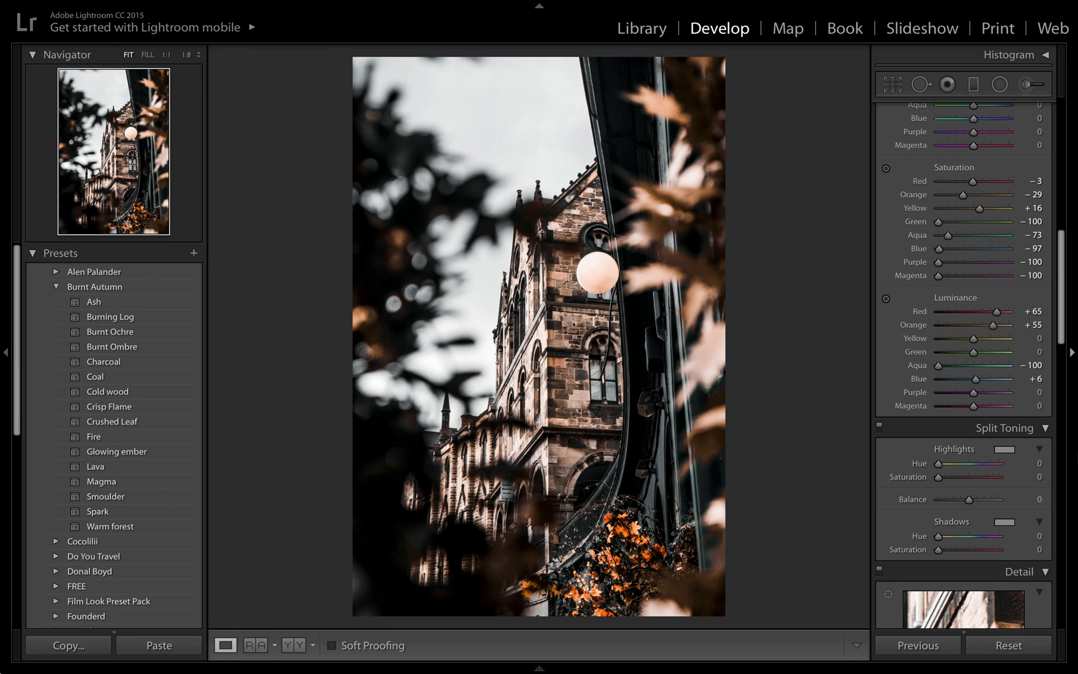
scroll(917, 454, "down", 20)
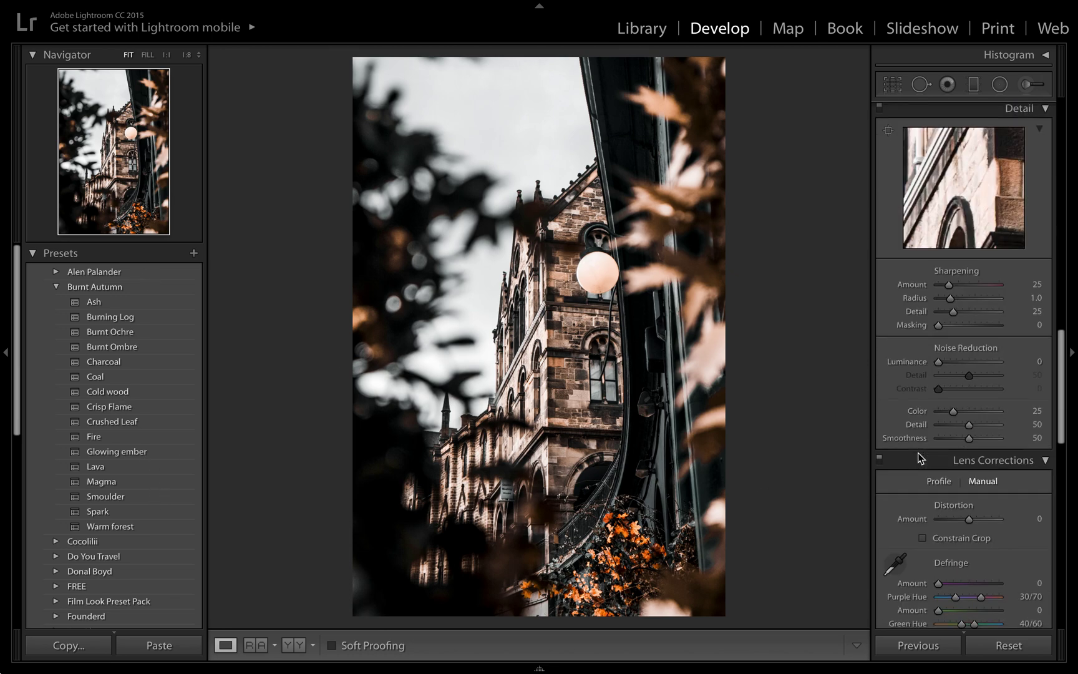
scroll(918, 453, "down", 10)
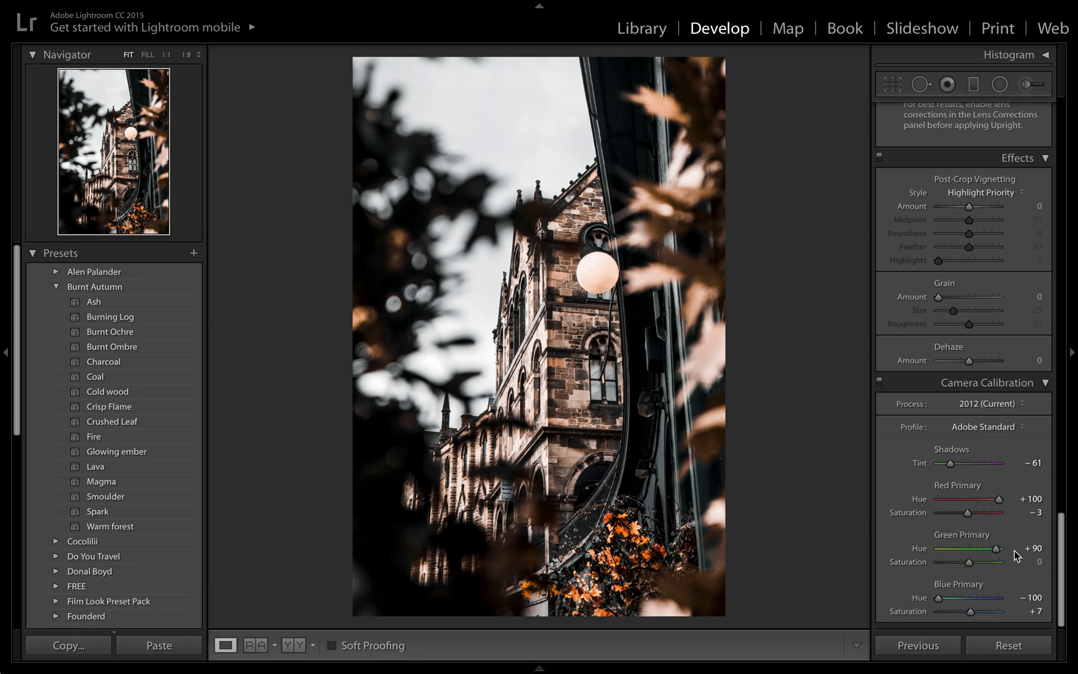
left_click(1009, 644)
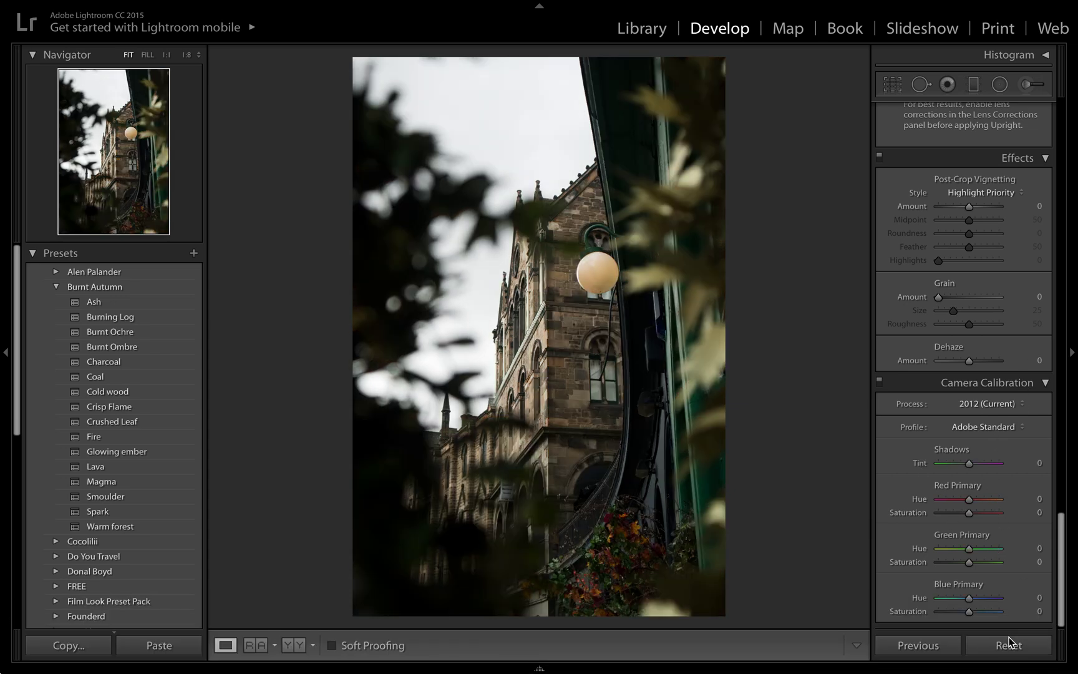
Step: Crop the photo to a 4 x 5 / 8 x 10 aspect ratio, shifting the frame lower to keep the flowers at the base
left_click(894, 84)
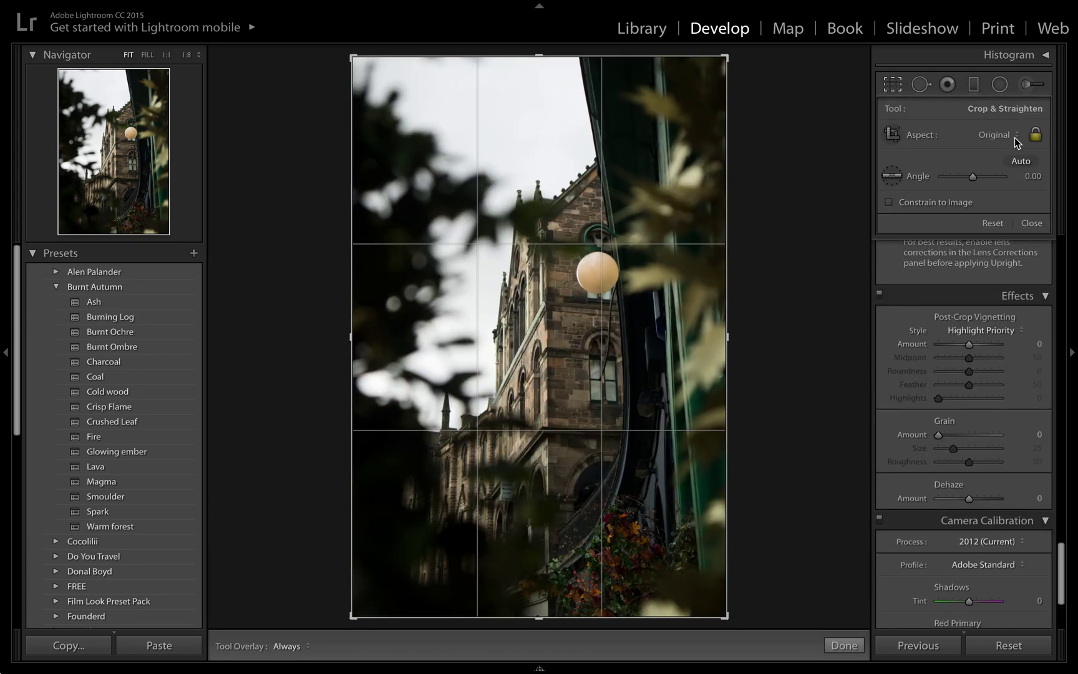
left_click(1013, 136)
left_click(1000, 173)
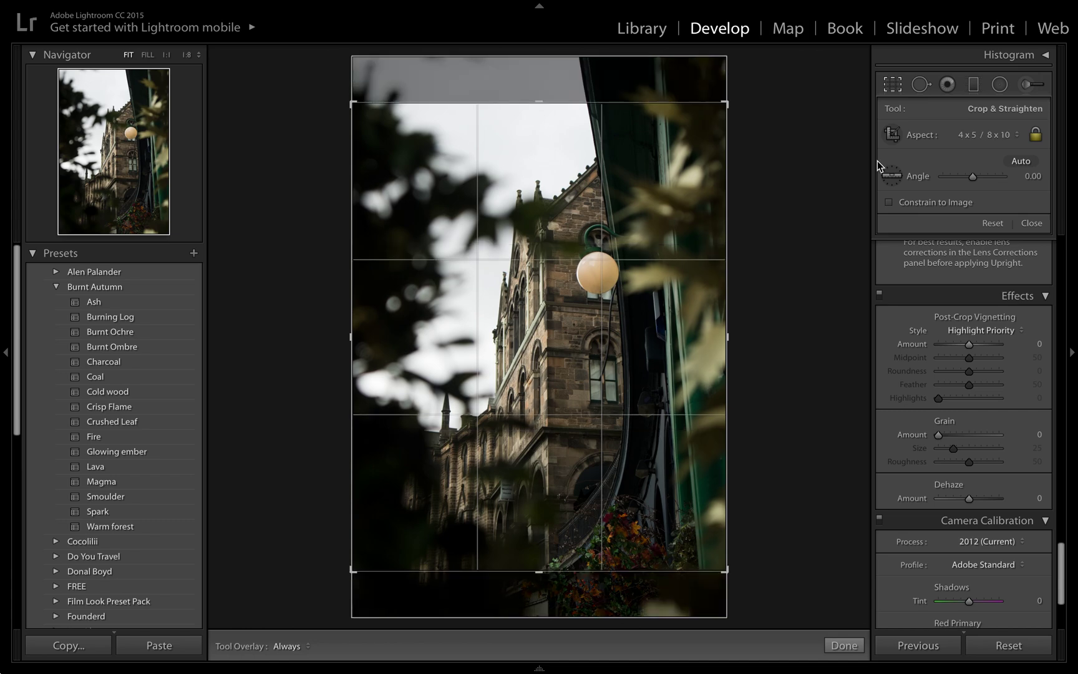
left_click_drag(647, 317, 642, 262)
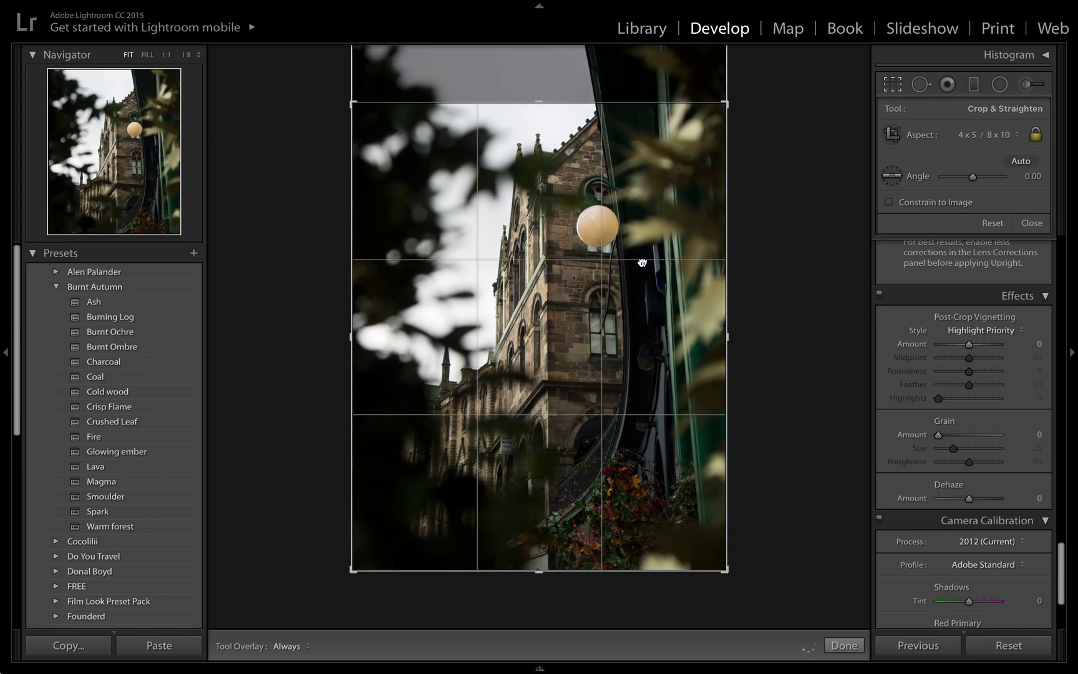
left_click(843, 645)
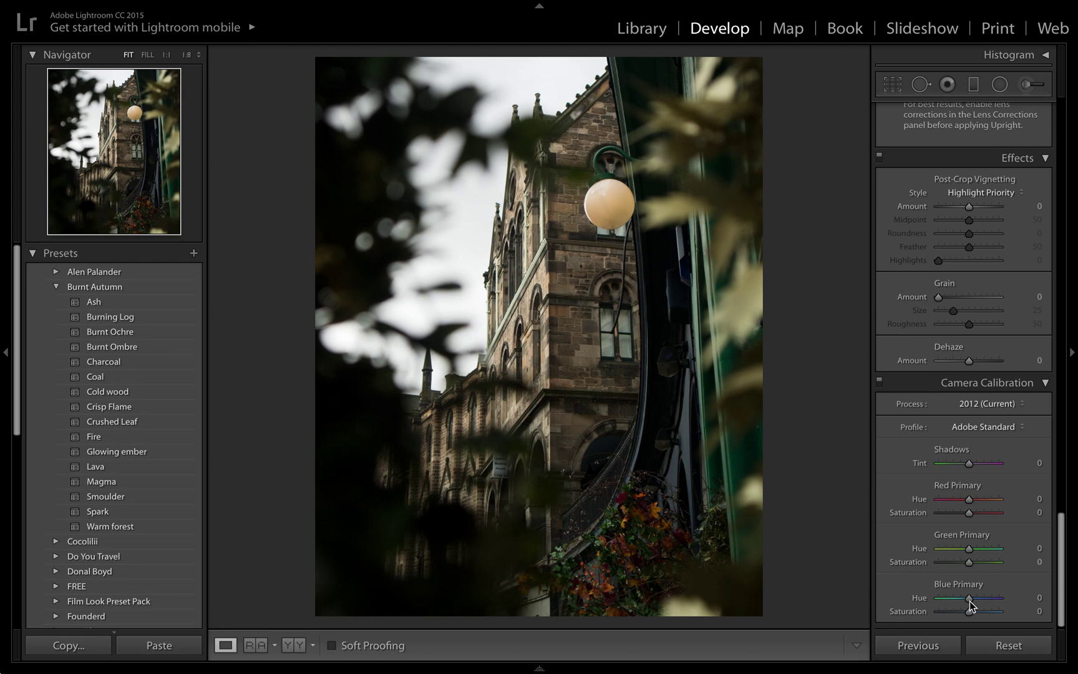
Step: Set Camera Calibration primaries: Red Hue +100, Saturation −11; Green Hue +100, Saturation +31; Blue Hue −80, Saturation −11
left_click_drag(970, 603, 915, 603)
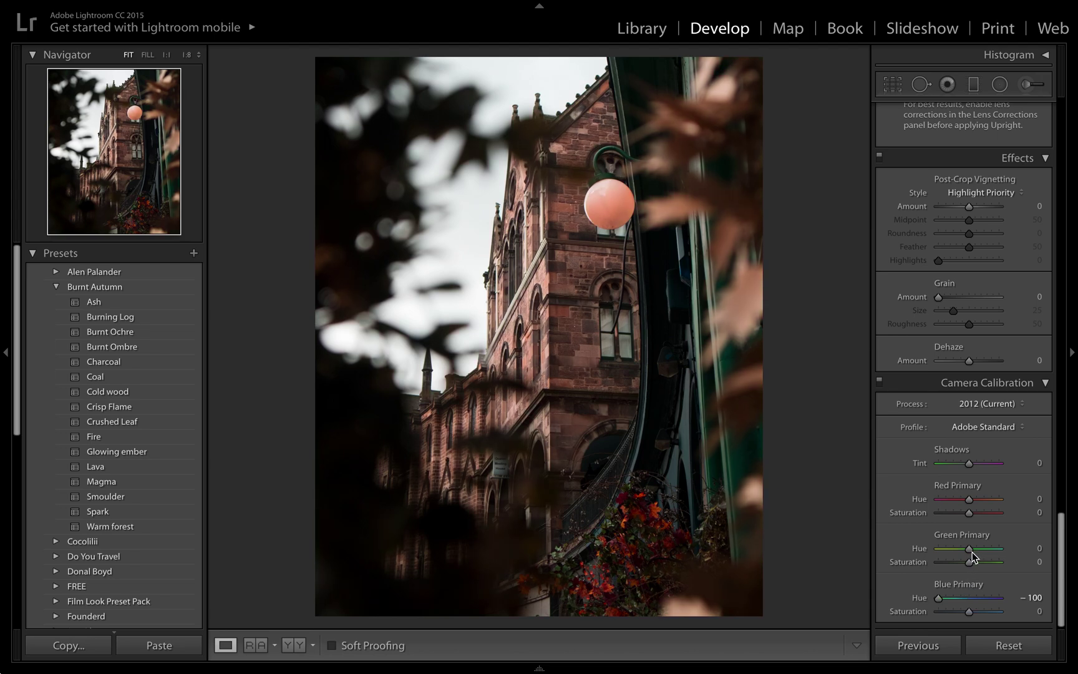
left_click_drag(971, 549, 1002, 549)
left_click_drag(974, 502, 1068, 512)
left_click_drag(944, 598, 965, 610)
left_click_drag(968, 562, 980, 561)
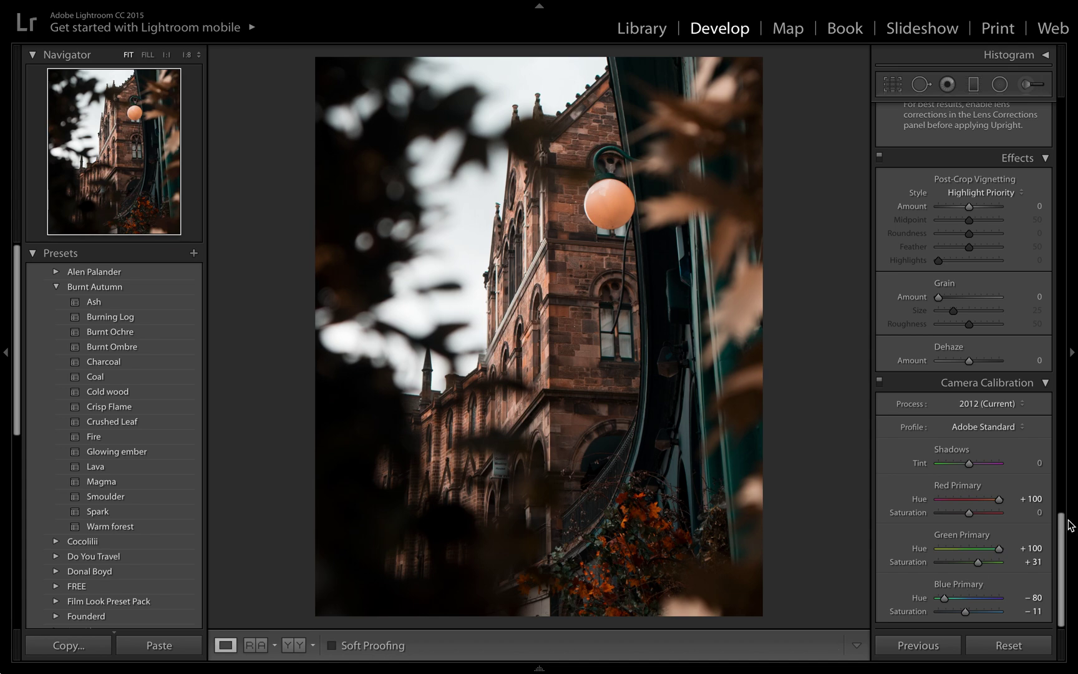
mouse_move(966, 513)
left_mouse_down()
mouse_move(939, 513)
mouse_move(970, 512)
mouse_move(959, 516)
left_mouse_up()
Step: Compare the calibrated photo with its before version and look over the HSL and Camera Calibration settings
key("backslash")
key("backslash")
key("backslash")
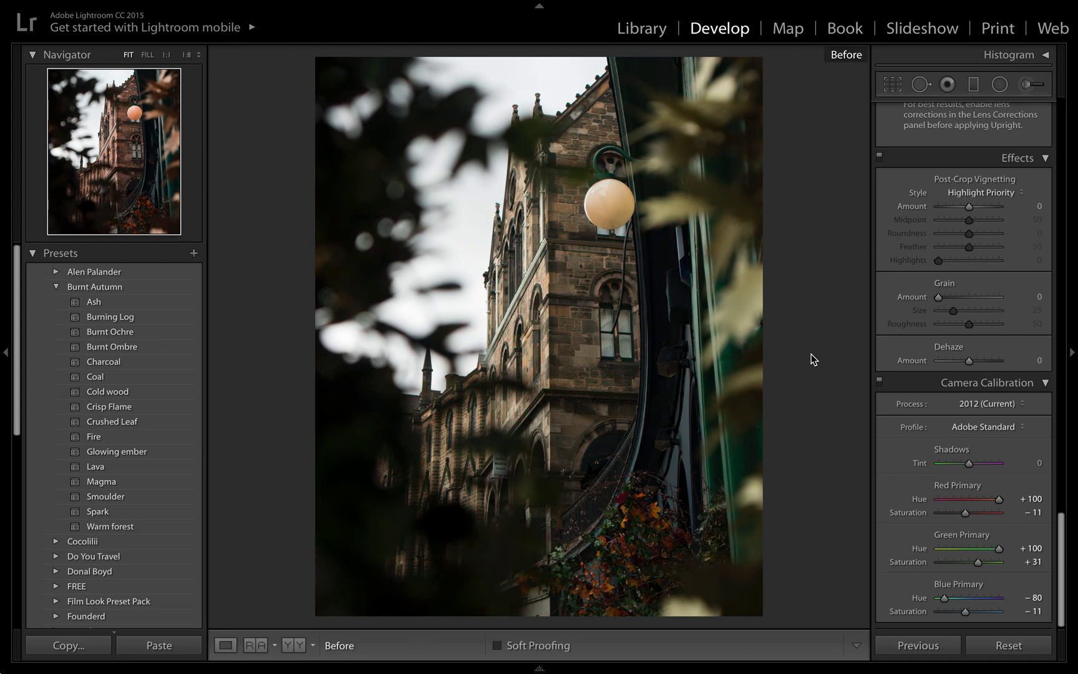
key("backslash")
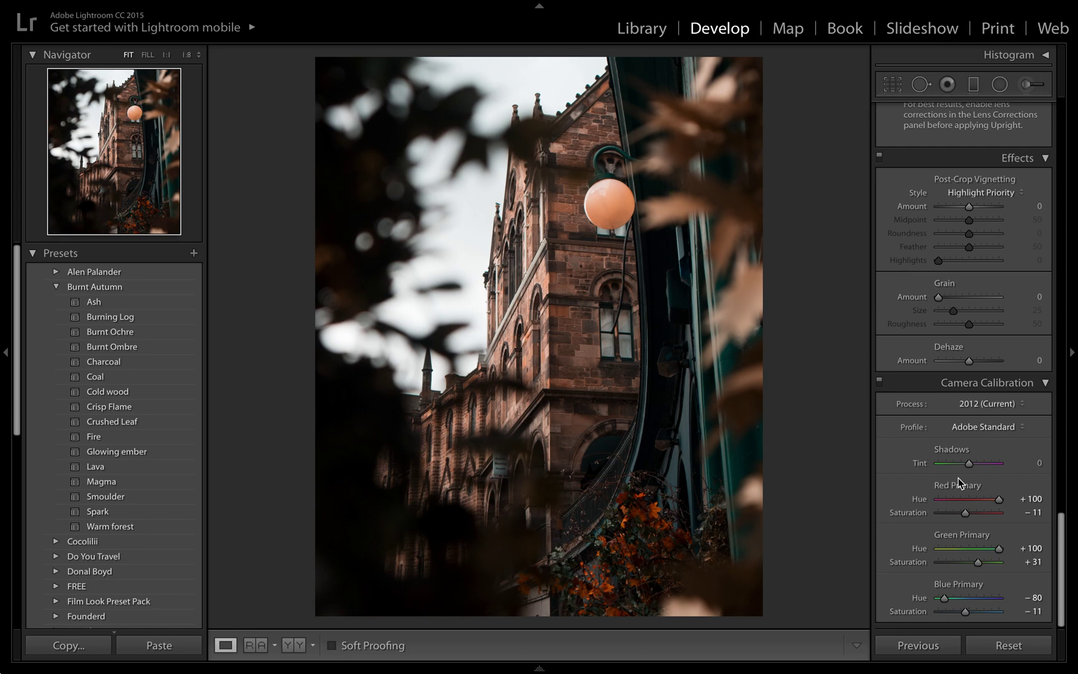
scroll(977, 425, "up", 10)
scroll(977, 426, "up", 12)
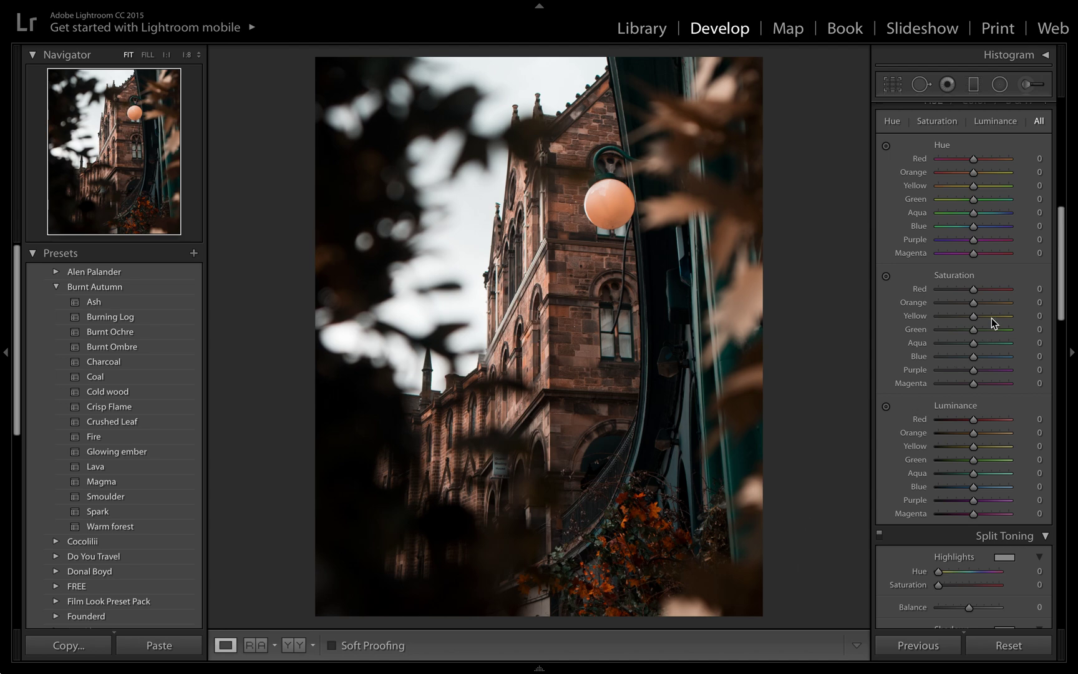
scroll(939, 426, "down", 5)
scroll(946, 429, "down", 20)
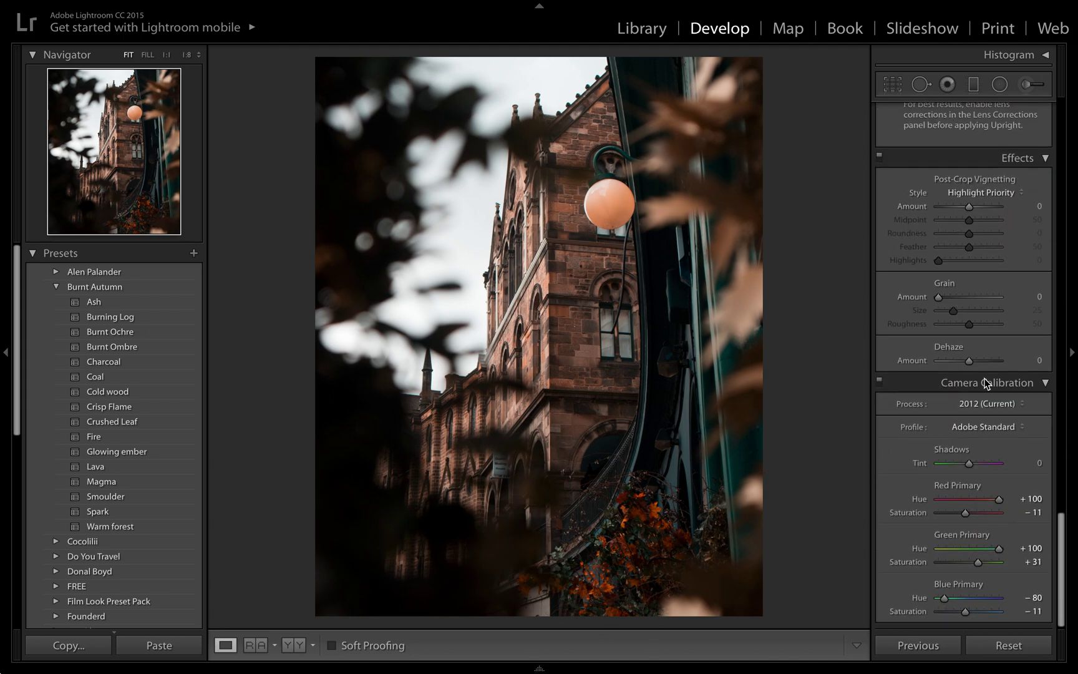
Step: Try stronger Clarity on the photo and settle on a value of +31
scroll(983, 392, "up", 20)
scroll(984, 392, "up", 5)
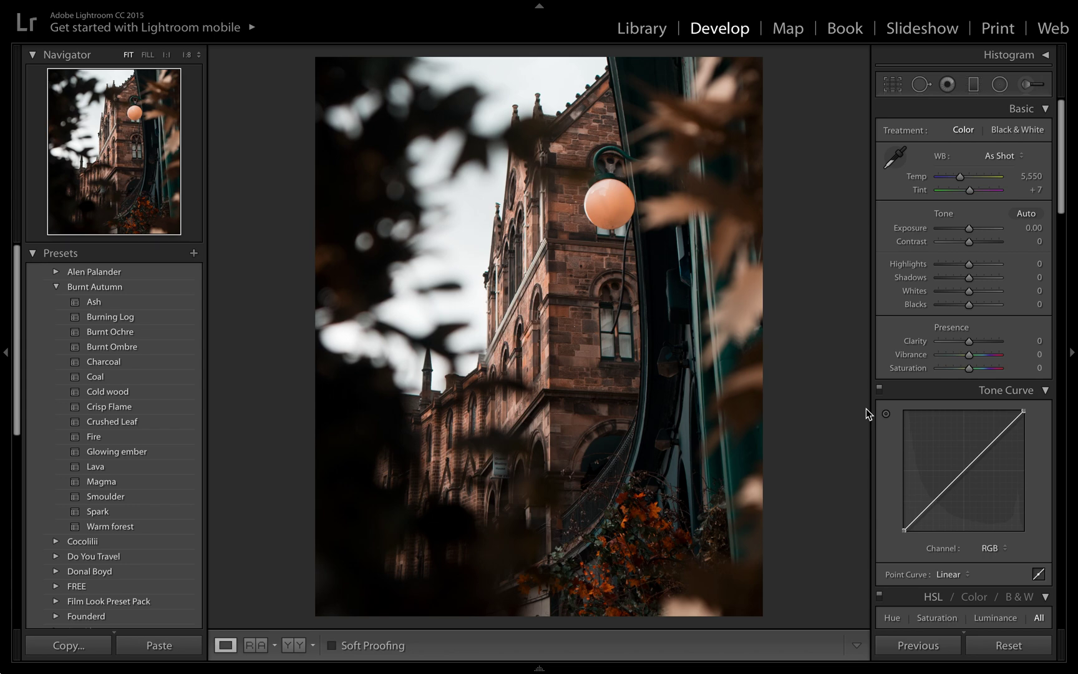
left_click_drag(970, 341, 979, 340)
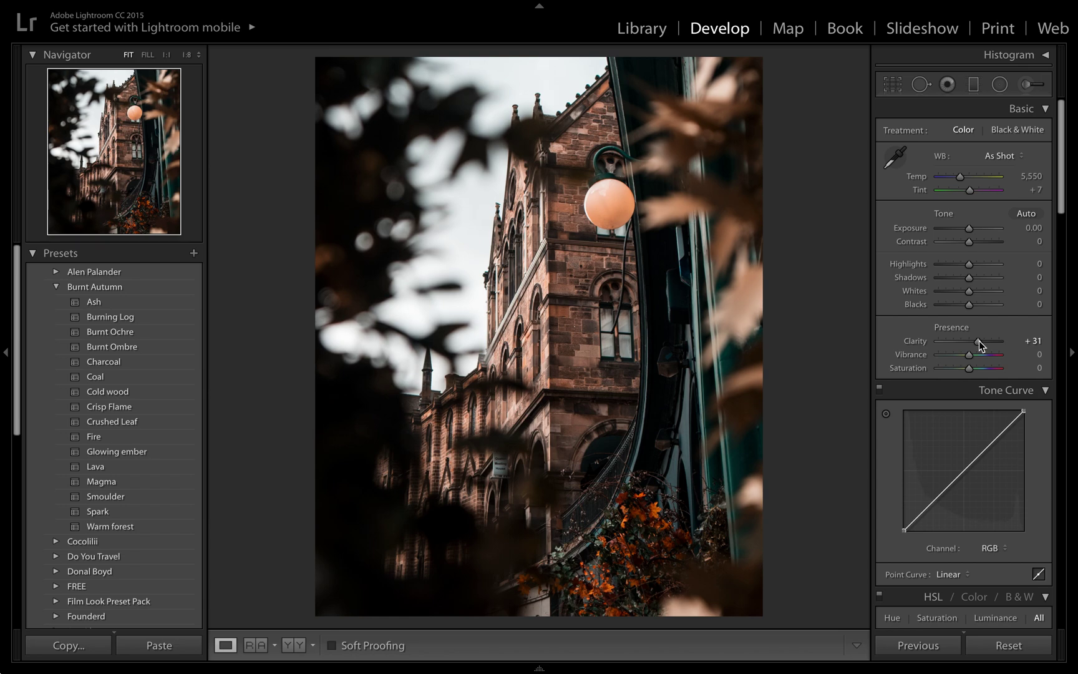
left_click_drag(977, 342, 992, 340)
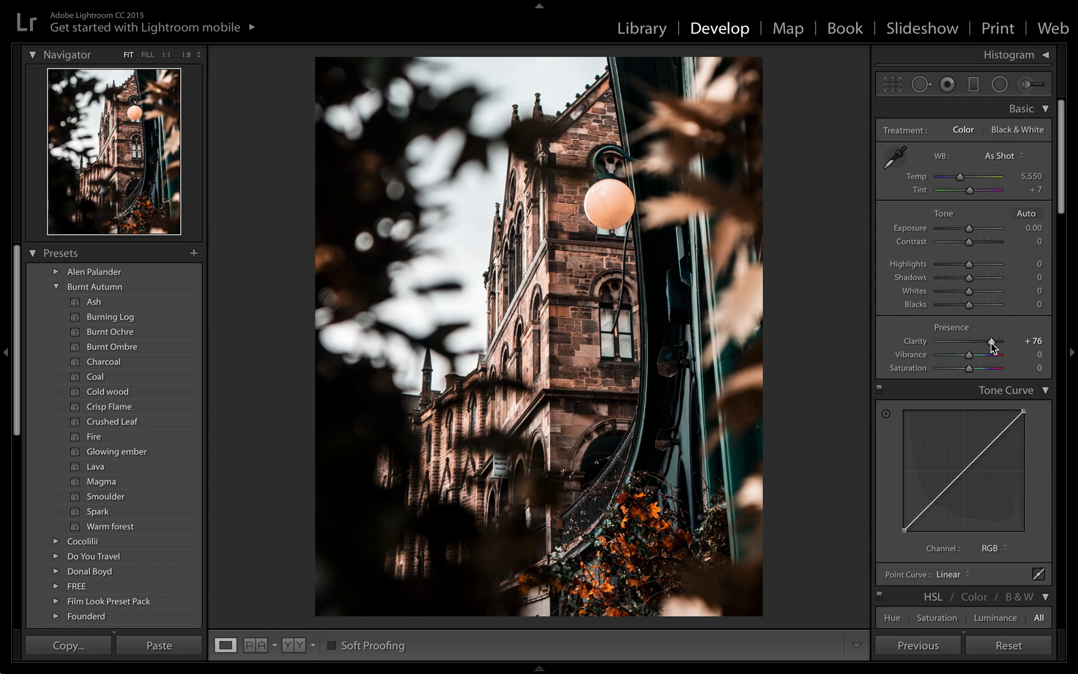
left_click_drag(991, 343, 979, 342)
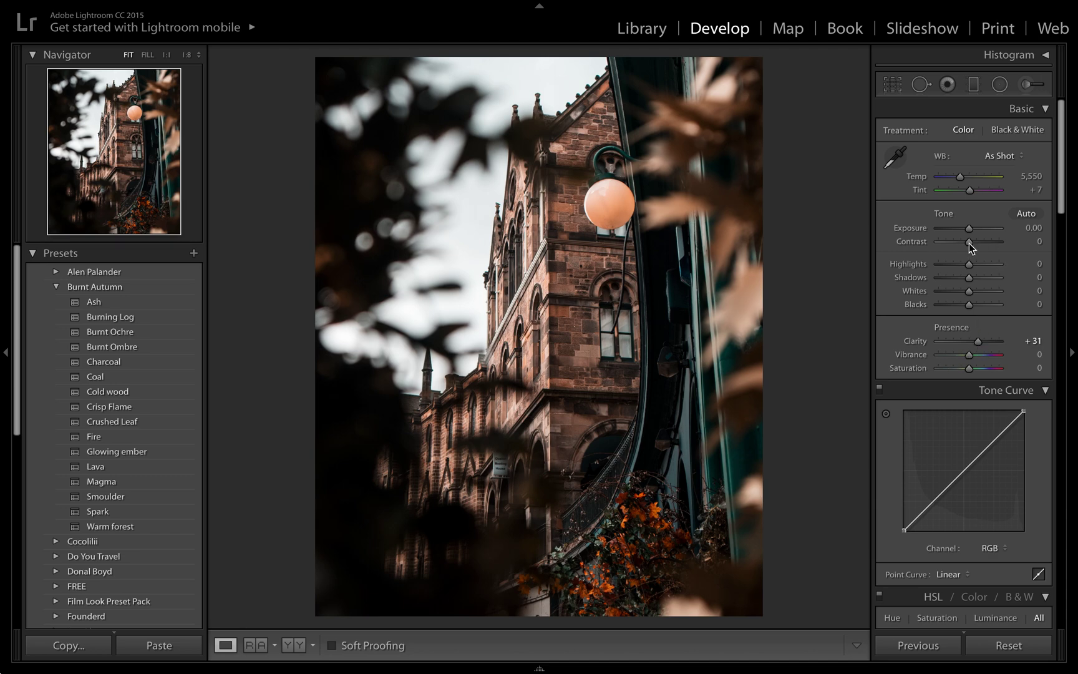
Step: Set the photo's Contrast to +3, Highlights to −66 and Shadows to +74
left_click_drag(972, 244, 974, 243)
left_click_drag(969, 264, 947, 266)
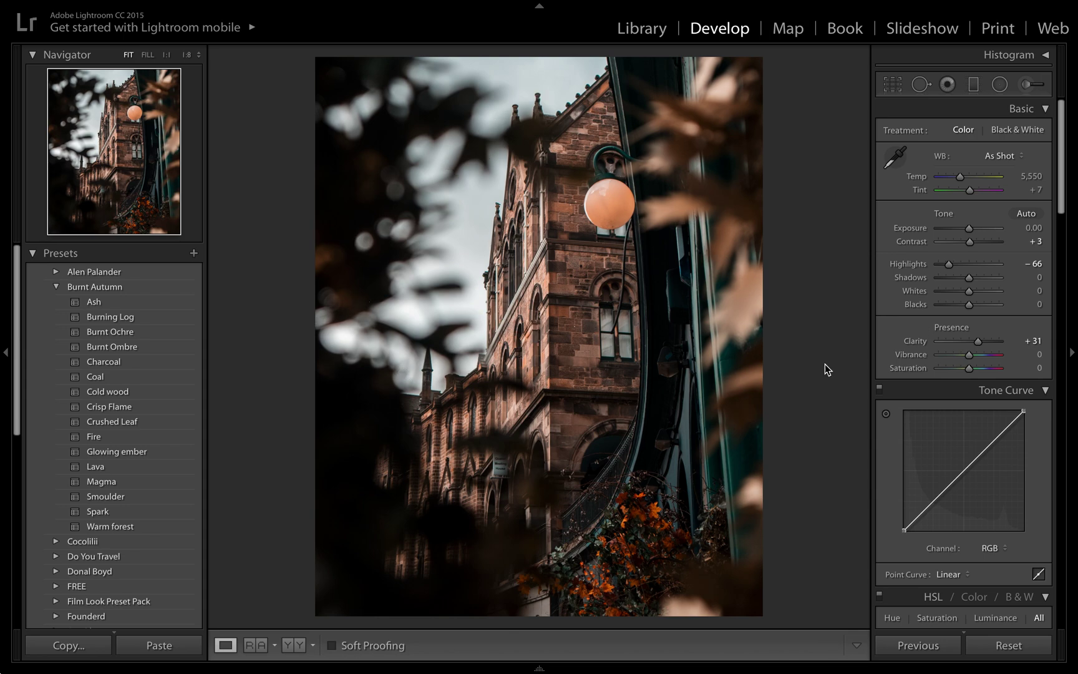
left_click_drag(971, 278, 984, 281)
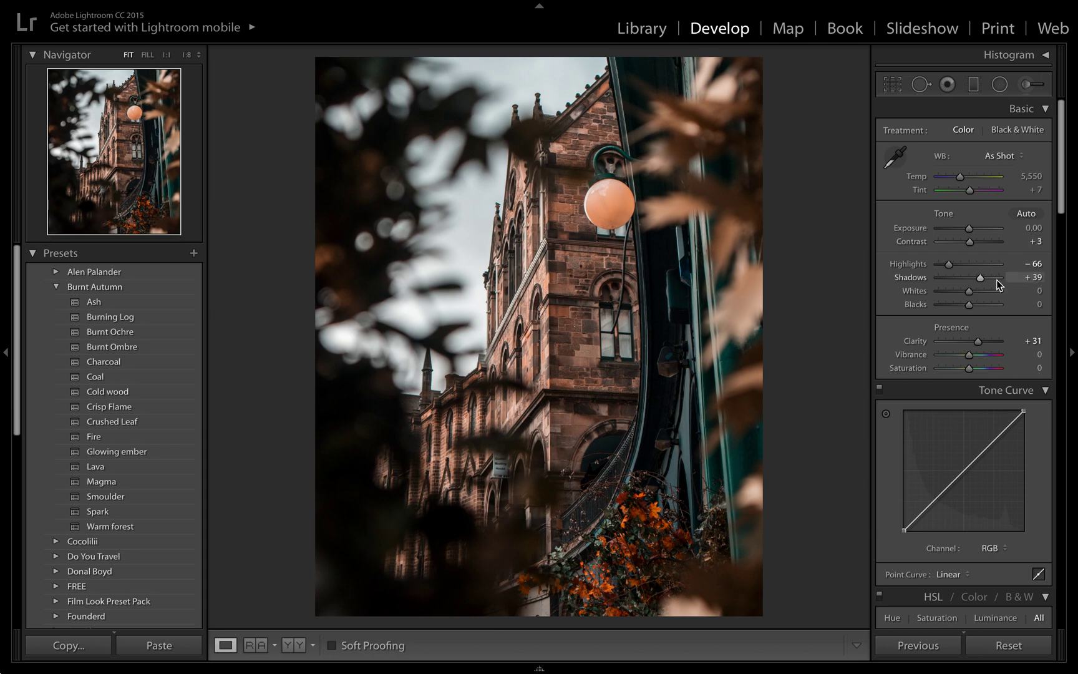
left_click_drag(996, 280, 1006, 280)
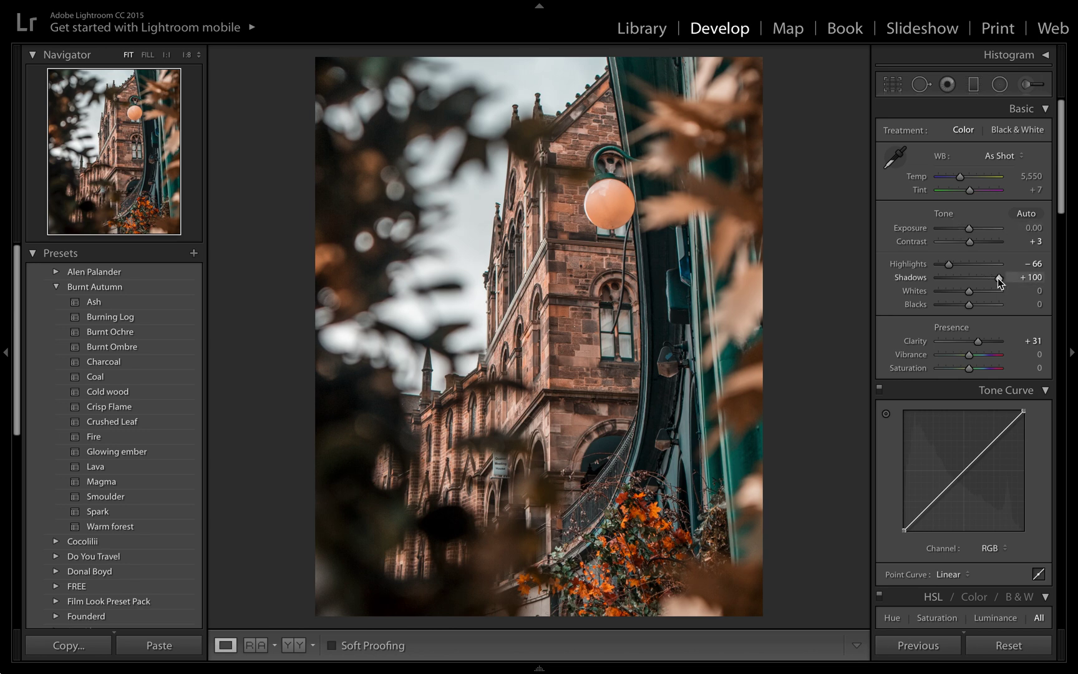
left_click_drag(996, 278, 991, 278)
Step: Set the photo's Exposure to −0.65, Whites to +25, Blacks to +54 and Contrast to +9
left_click_drag(969, 231, 966, 231)
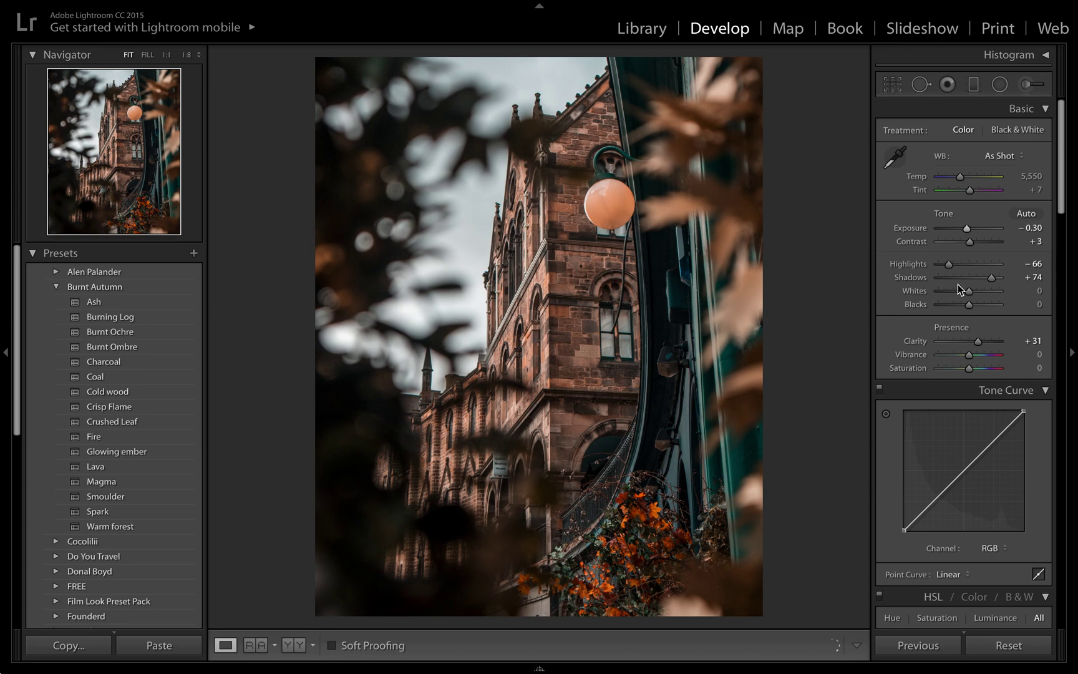
left_click_drag(968, 292, 986, 305)
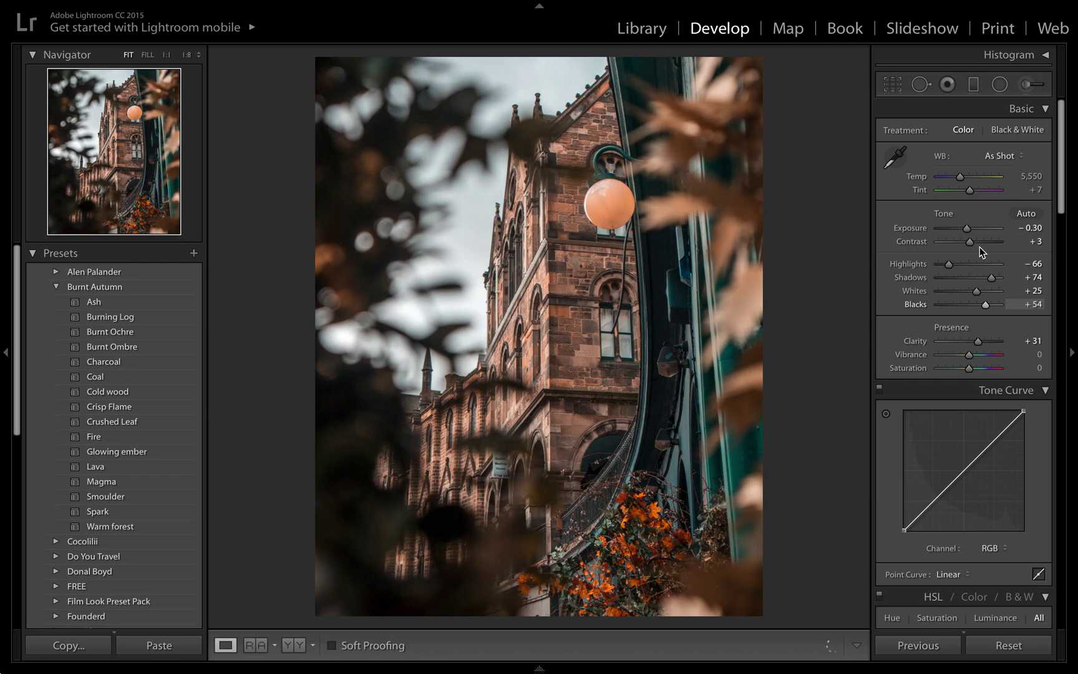
left_click_drag(968, 229, 966, 234)
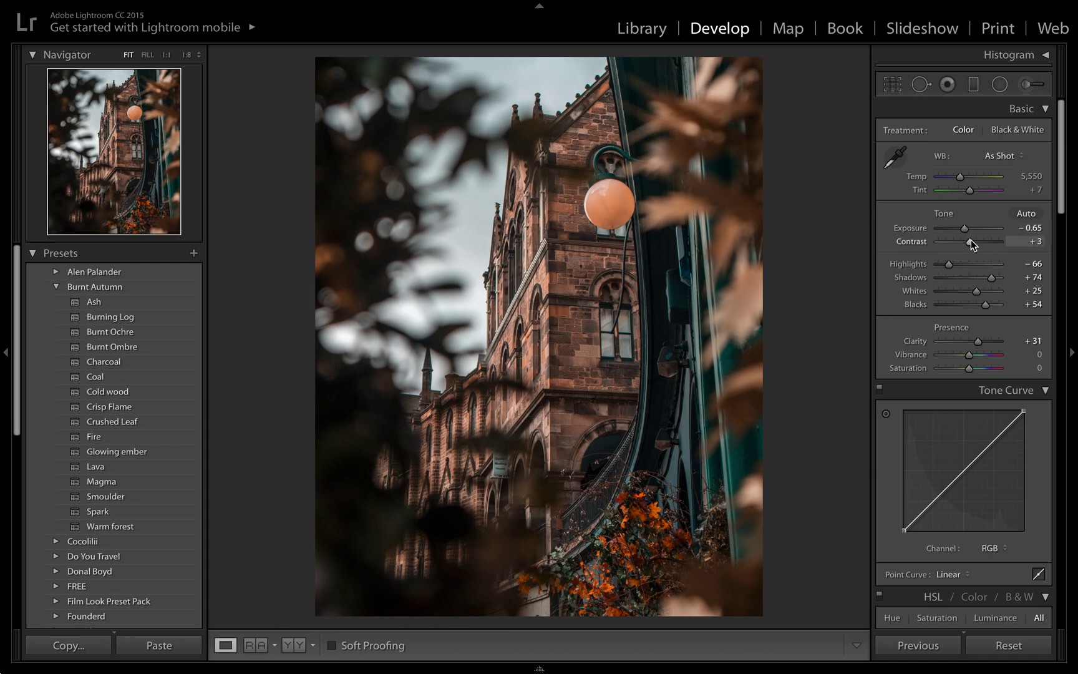
left_click_drag(971, 239, 974, 240)
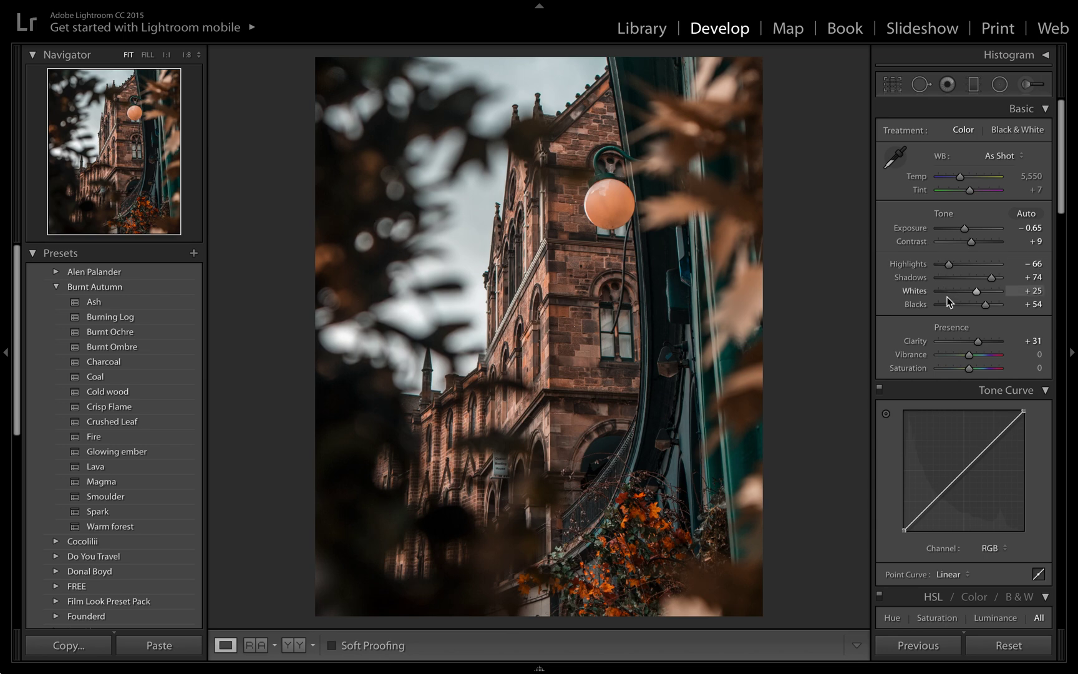
Step: Set Vibrance to −20 and make the white balance temperature slightly warmer
left_click_drag(968, 354, 964, 360)
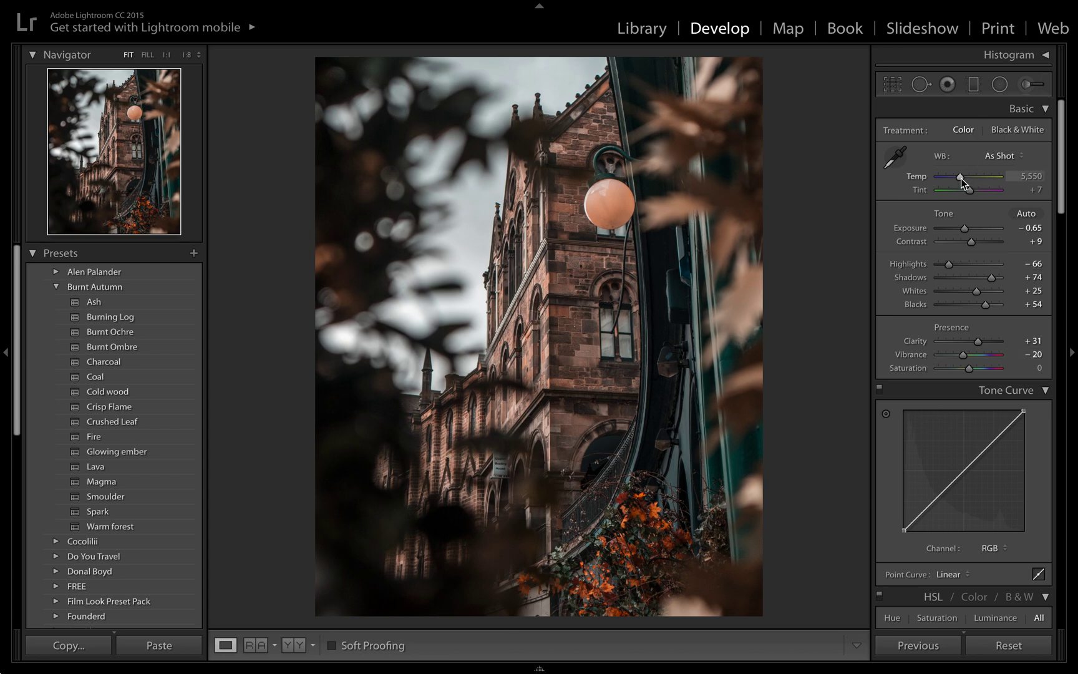
key("Down")
key("Down")
left_click_drag(961, 179, 959, 178)
key("Up")
key("Up")
key("Up")
left_click_drag(961, 177, 963, 175)
Step: Add shadow, midtone and highlight points to the RGB tone curve and fine-tune the shadow and highlight points
scroll(916, 342, "down", 2)
scroll(917, 381, "down", 6)
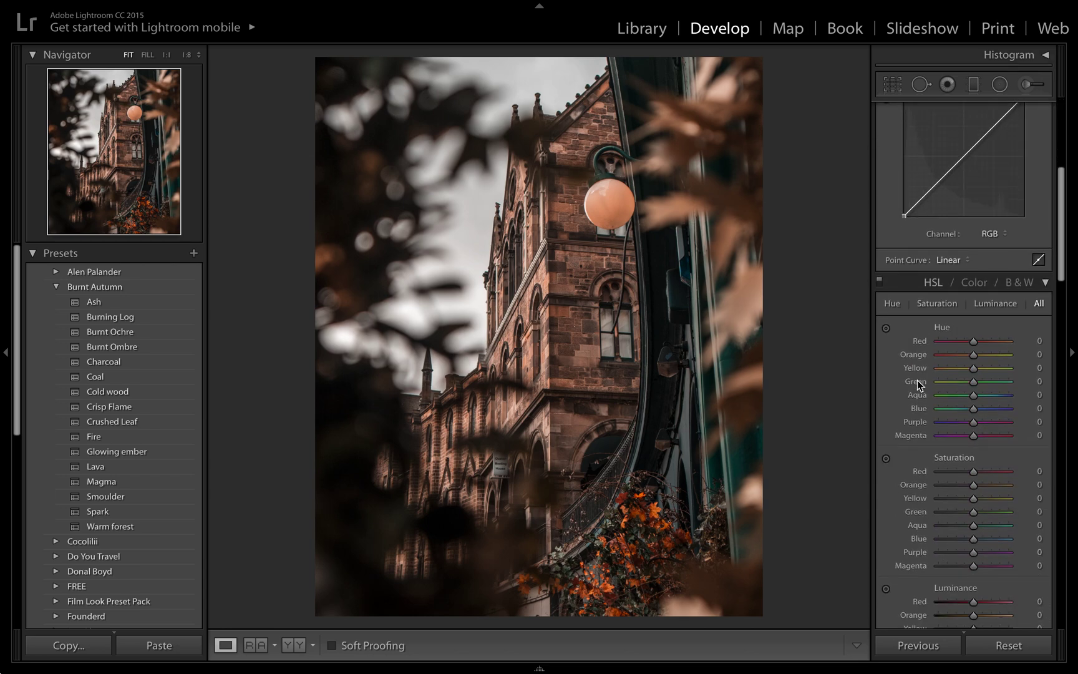
scroll(973, 199, "up", 1)
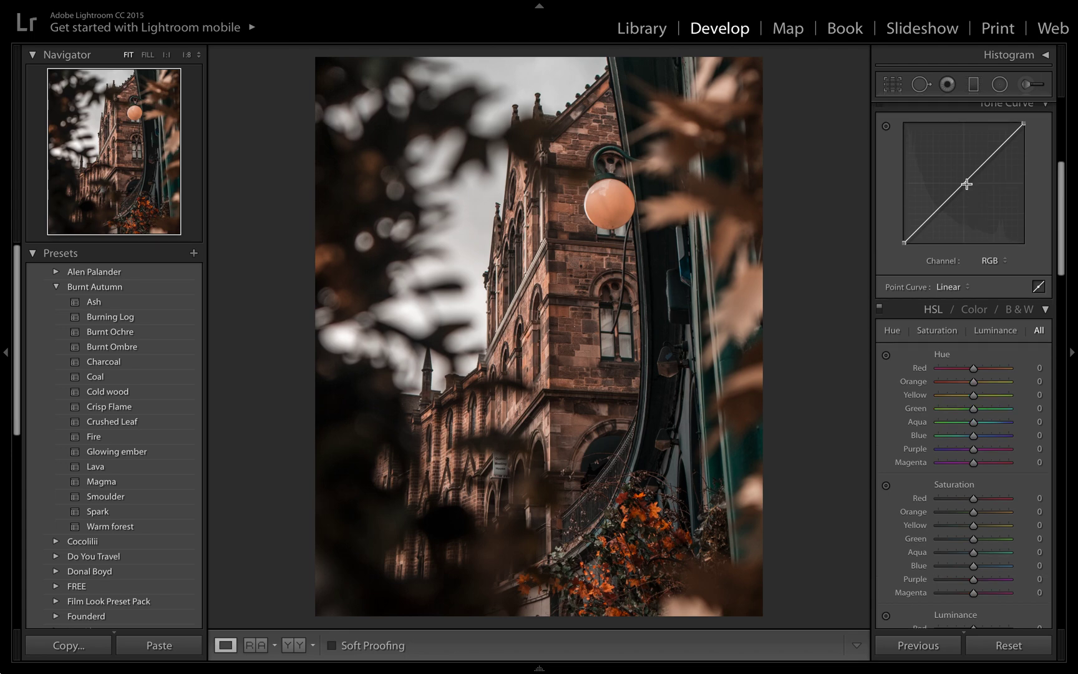
left_click(965, 183)
left_click(933, 214)
left_click(995, 155)
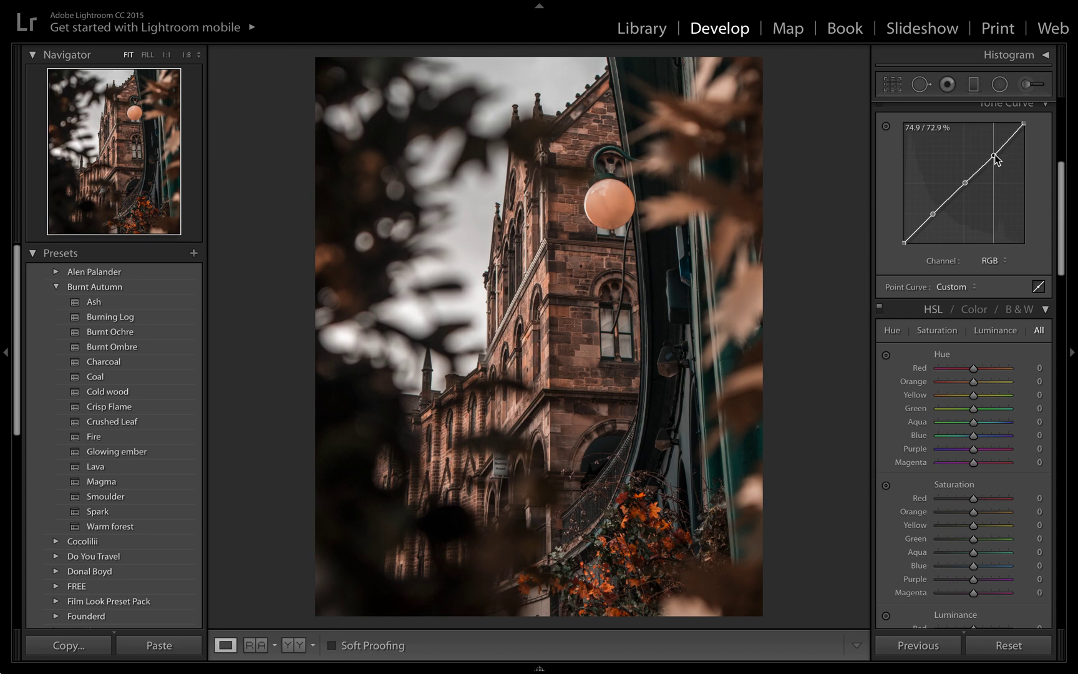
left_click_drag(994, 157, 993, 154)
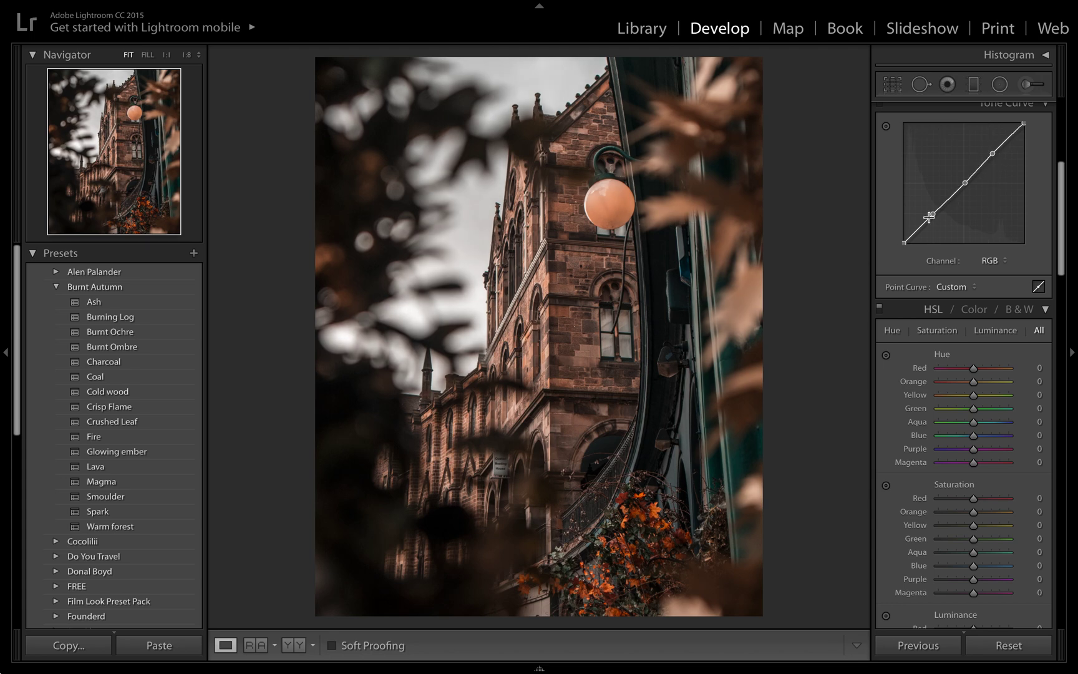
left_click_drag(934, 217, 934, 217)
left_click_drag(992, 154, 991, 156)
Step: Set the HSL saturation to Orange +7, Green −91, Aqua −97 and Blue −97
scroll(946, 443, "down", 2)
scroll(945, 442, "down", 2)
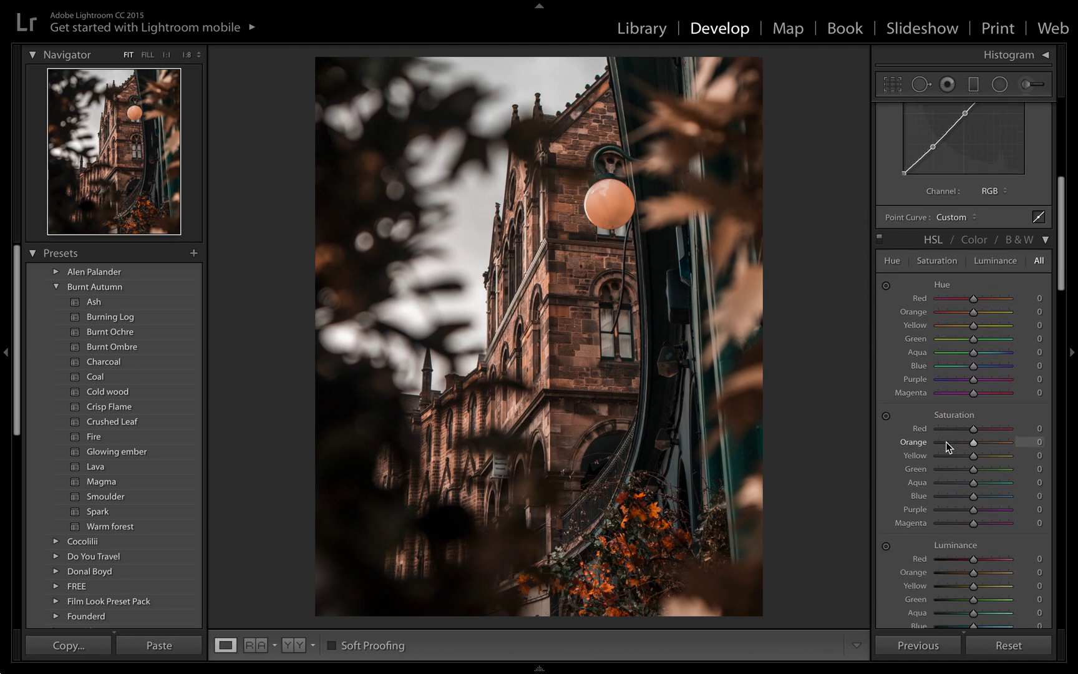
key("ctrl+Left")
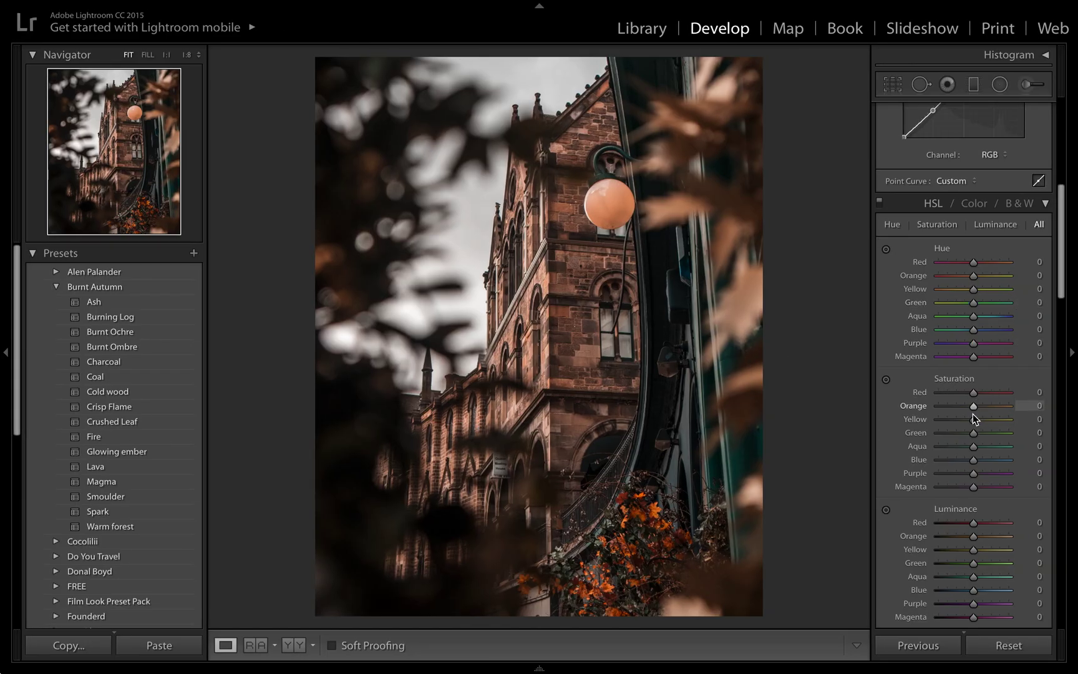
left_click_drag(974, 405, 975, 406)
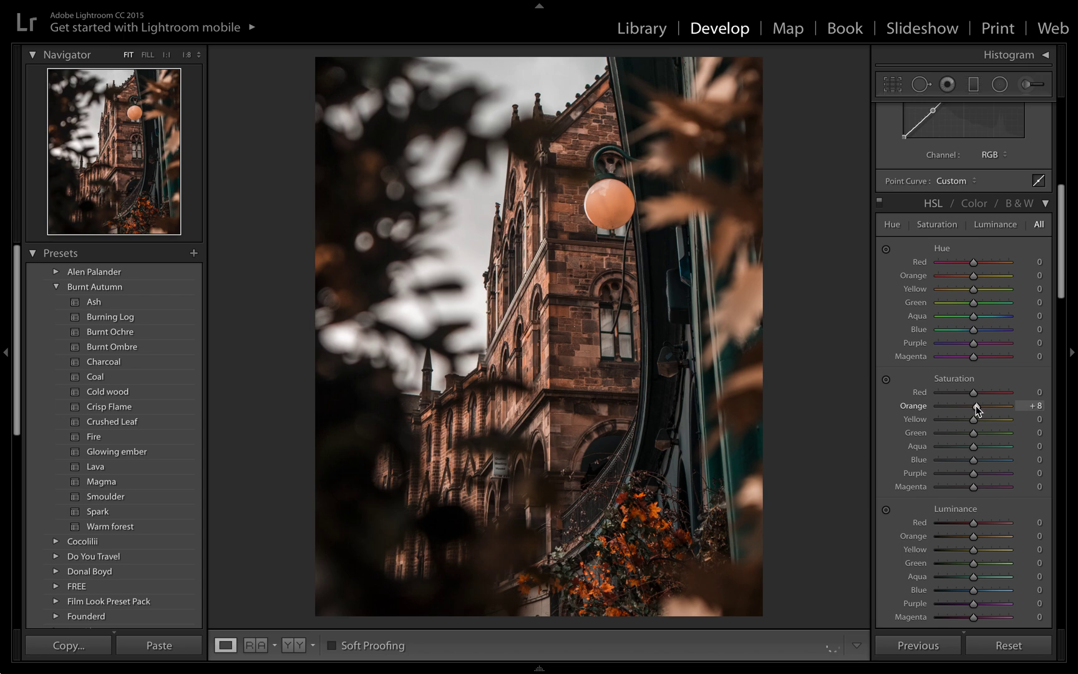
left_click(942, 433)
left_click(939, 446)
left_click(939, 460)
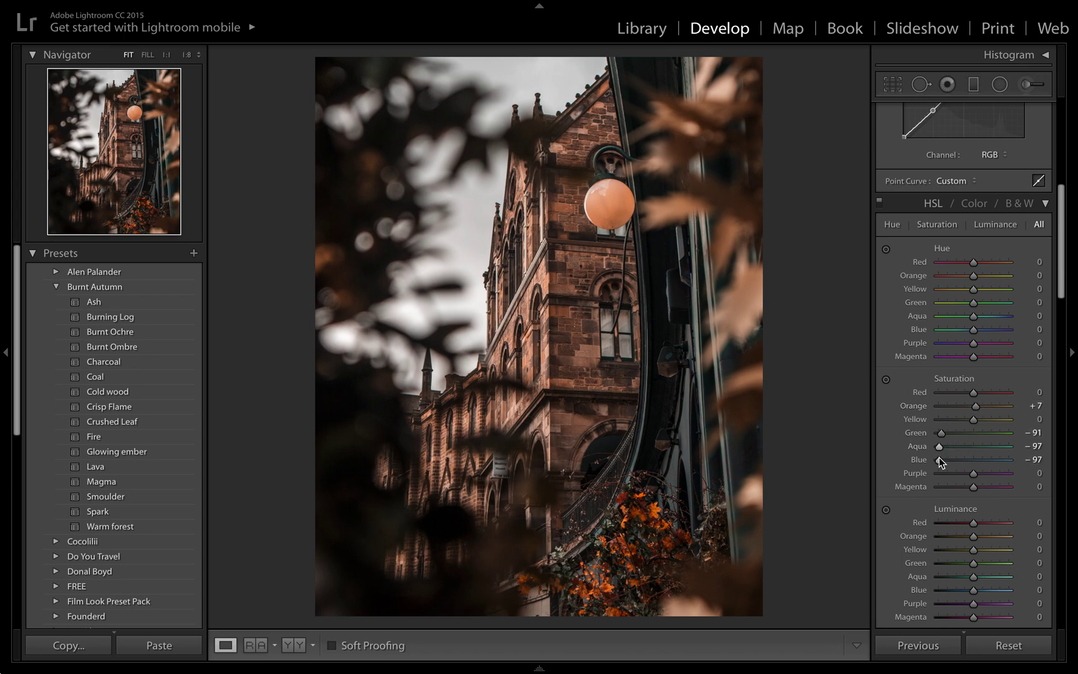
Step: Set the HSL saturation to Red −94, Yellow −83, Purple −90 and Magenta −90
left_click(942, 472)
left_click(943, 486)
left_click_drag(943, 489, 941, 487)
left_click(940, 397)
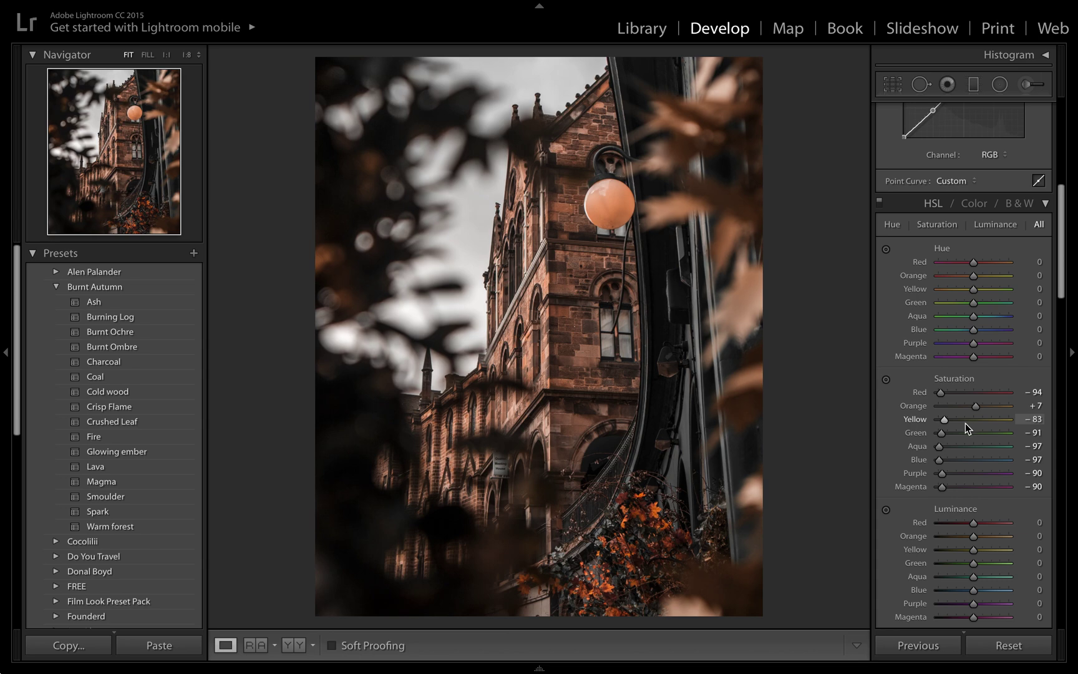
Step: Set the HSL luminance to Orange +31, Yellow +9, Aqua +59 and Blue +25
scroll(974, 474, "down", 2)
scroll(974, 474, "down", 1)
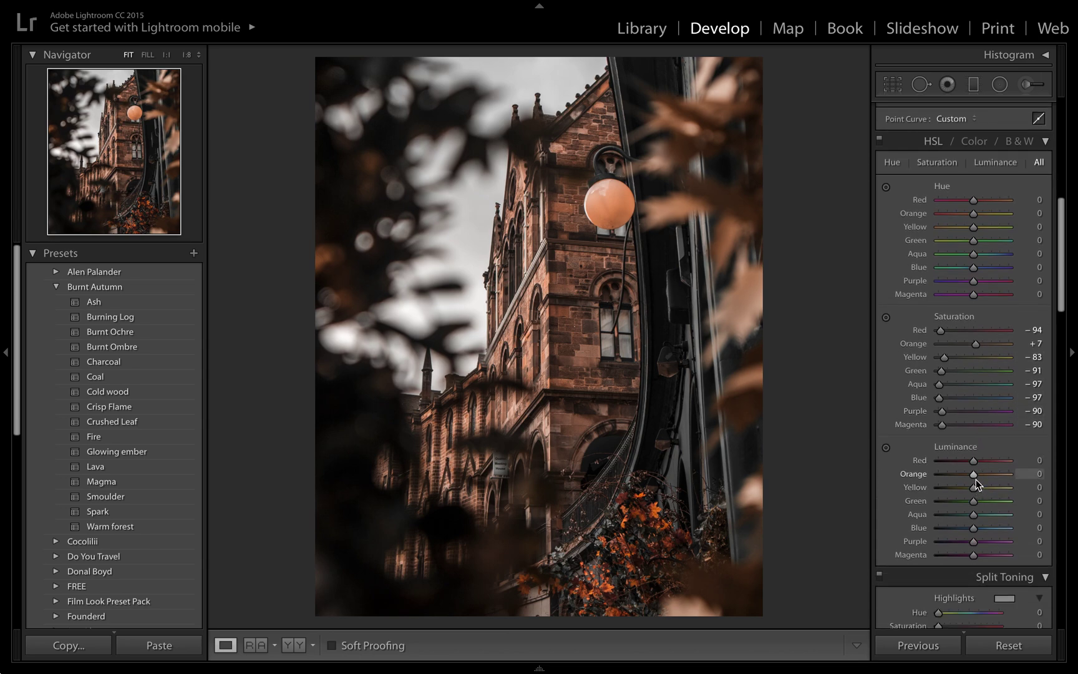
left_click_drag(975, 474, 984, 474)
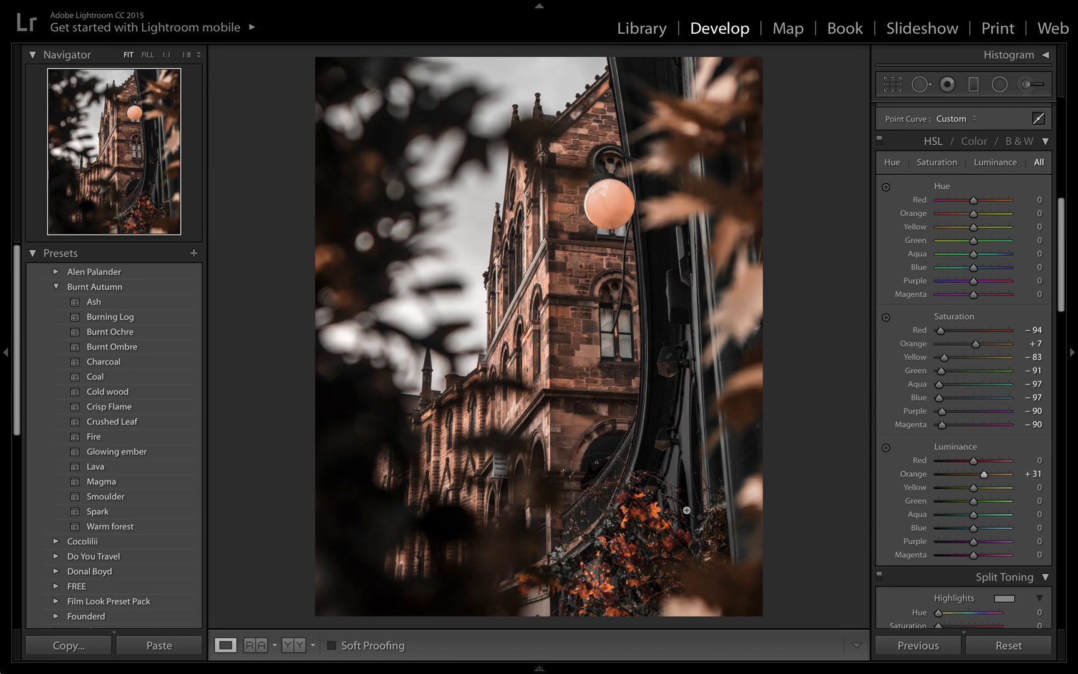
key("Down")
key("Down")
key("Down")
key("Down")
key("Down")
key("Down")
left_click(977, 486)
key("Down")
key("Down")
key("Down")
key("Down")
left_click_drag(976, 517, 995, 516)
scroll(977, 480, "down", 1)
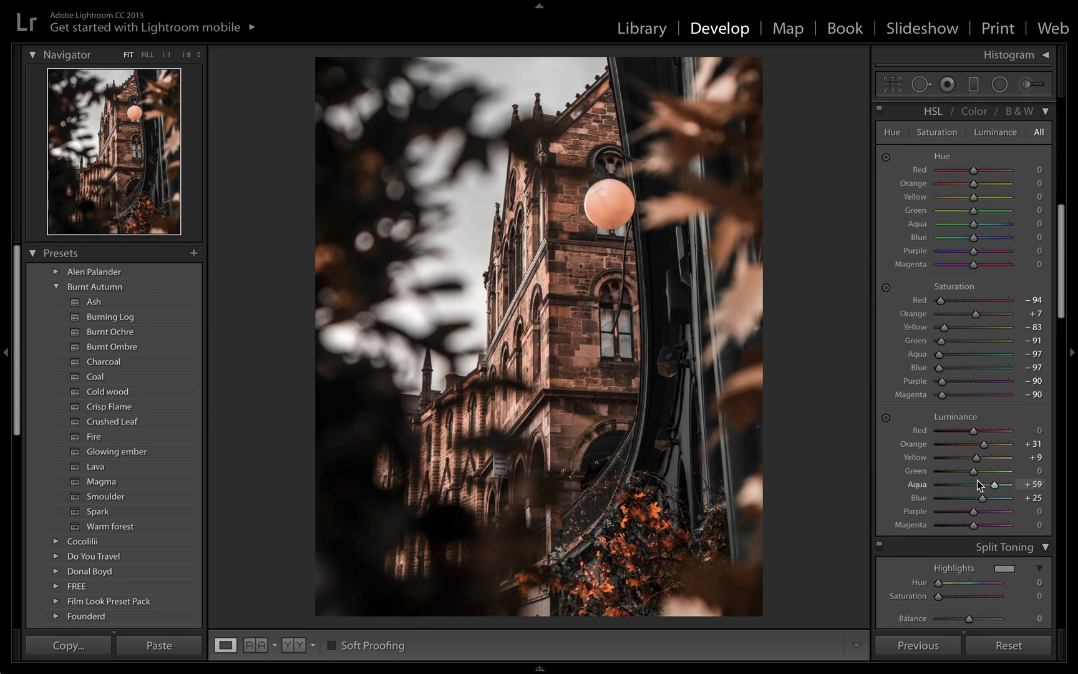
Step: Set the split toning shadows to Hue 220 and Saturation 15, checking the tint against the Instagram reference photo
scroll(977, 480, "down", 2)
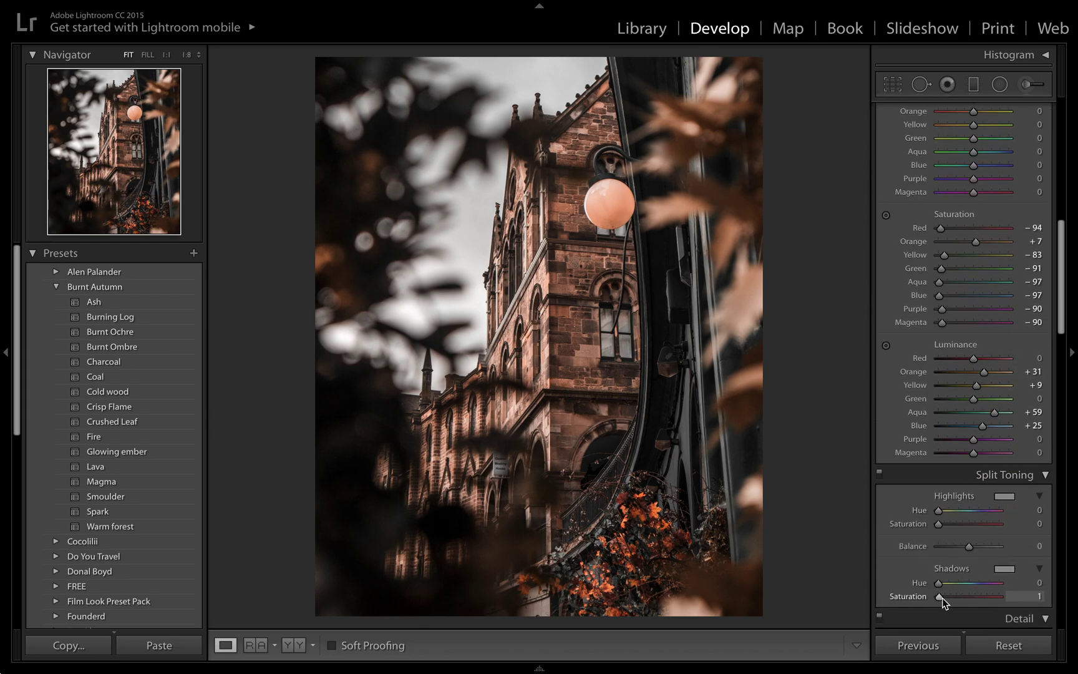
left_click_drag(944, 597, 976, 589)
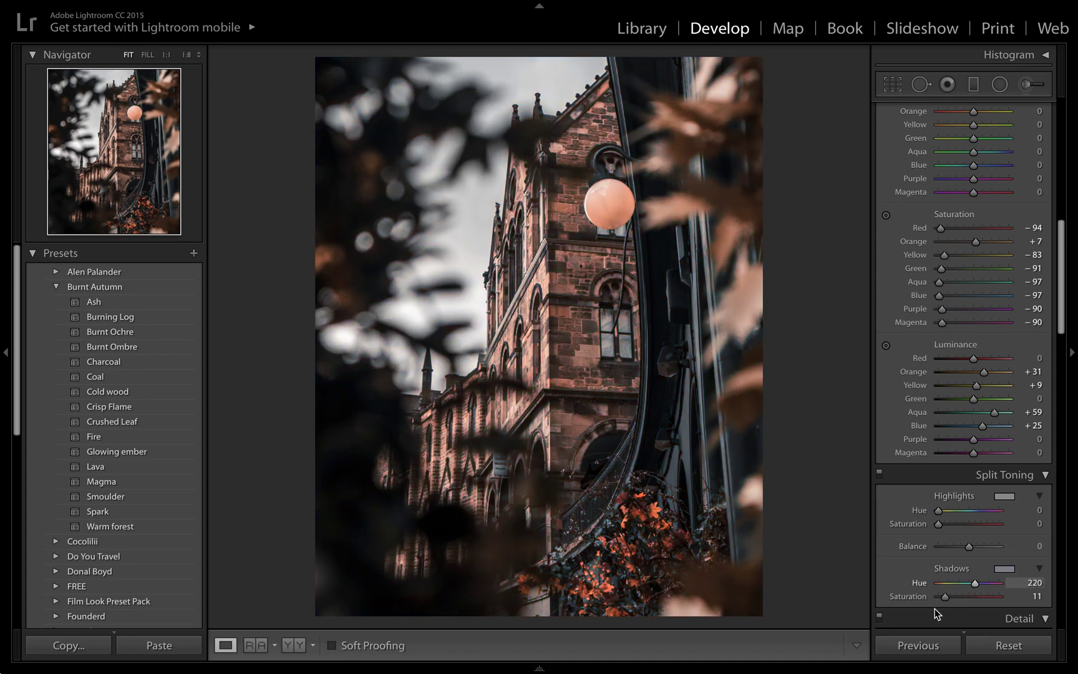
left_click_drag(945, 599, 947, 598)
key("ctrl+Left")
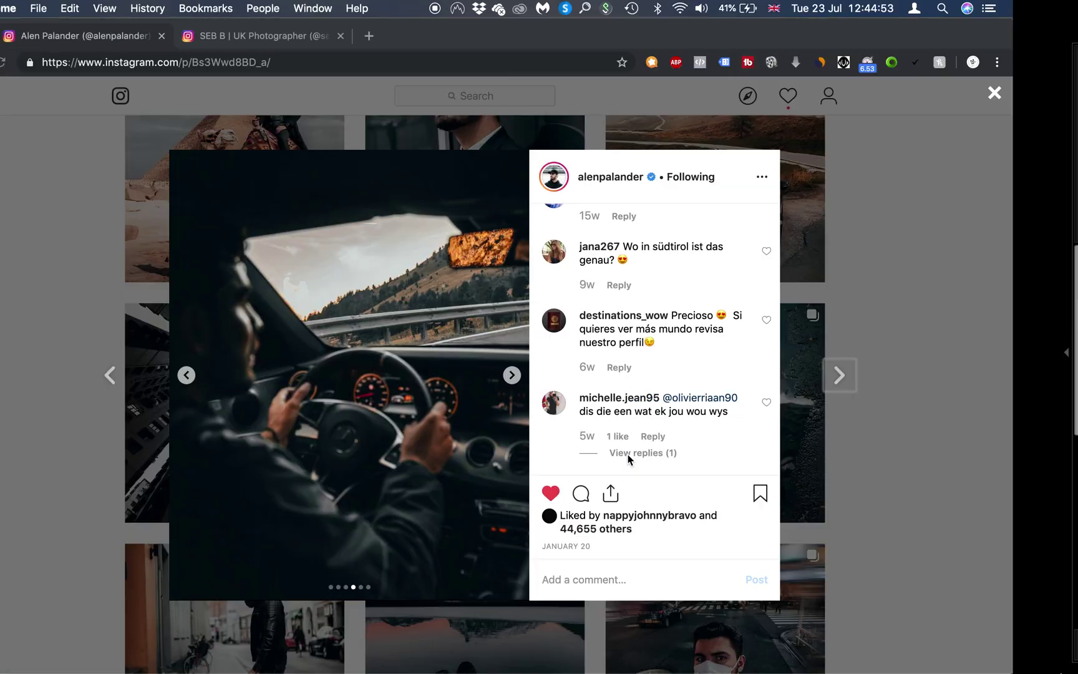
key("ctrl+Right")
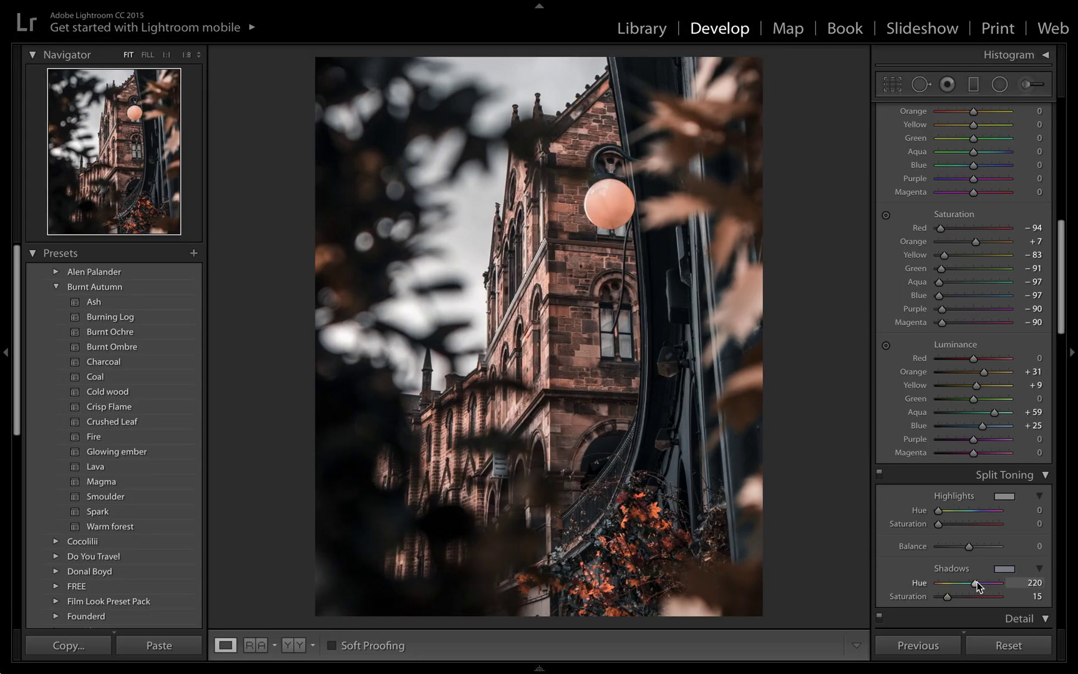
left_click(976, 584, "alt")
left_click_drag(976, 584, 974, 584)
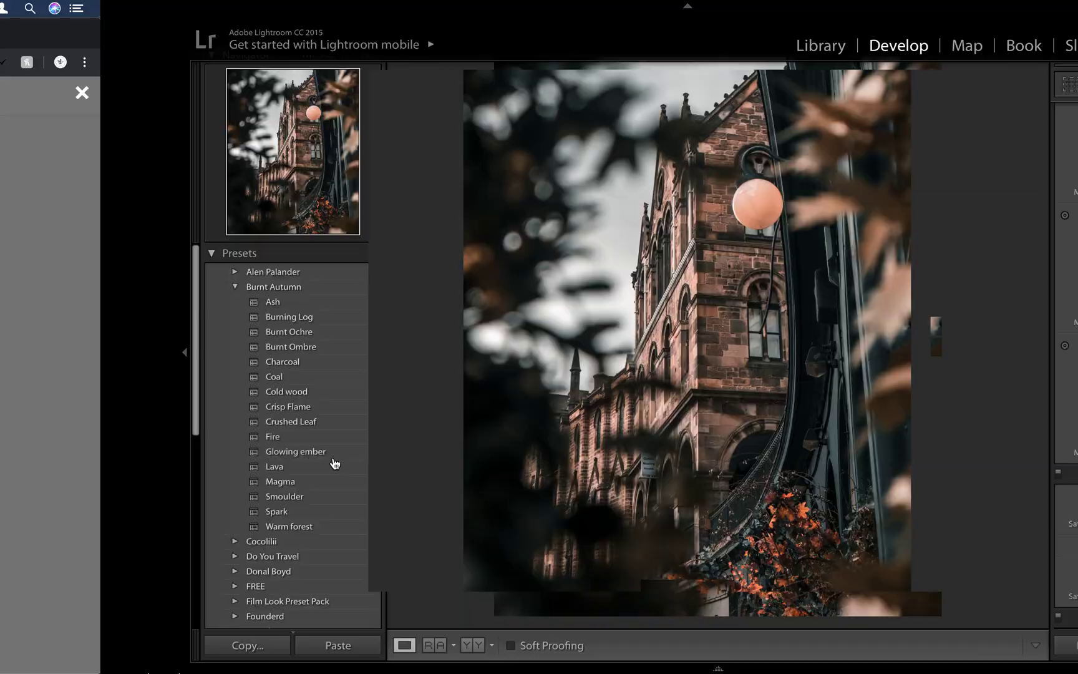
key("ctrl+z")
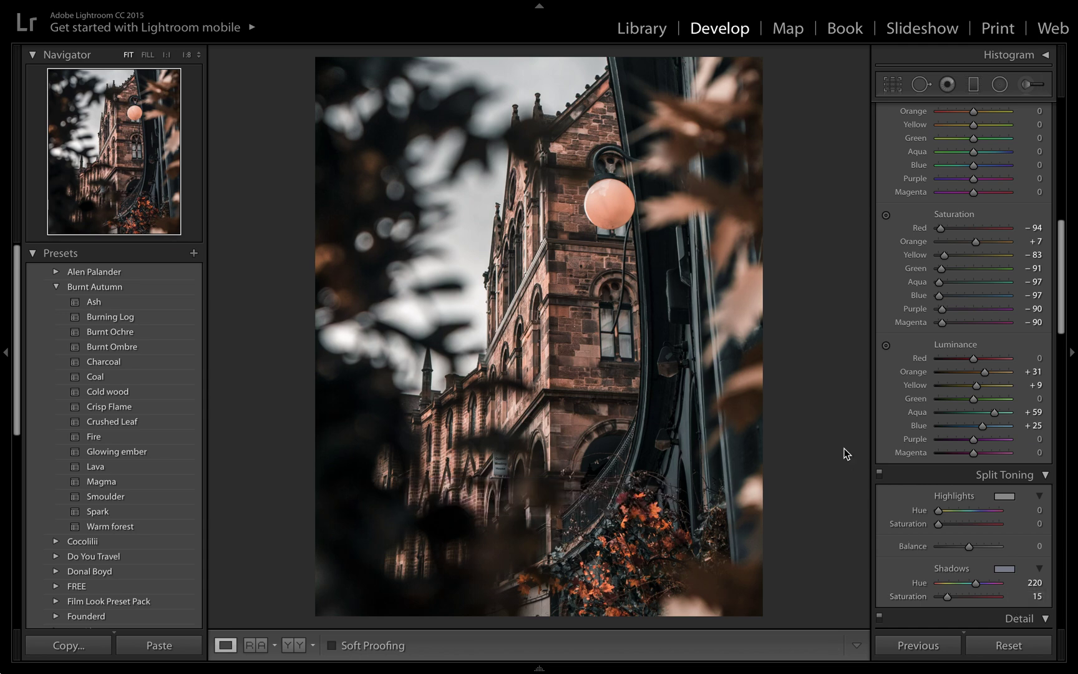
Step: Set the split toning highlights to Hue 38 and Saturation 8, comparing the photo with split toning off and on
left_click(942, 526)
left_click_drag(938, 510, 945, 512)
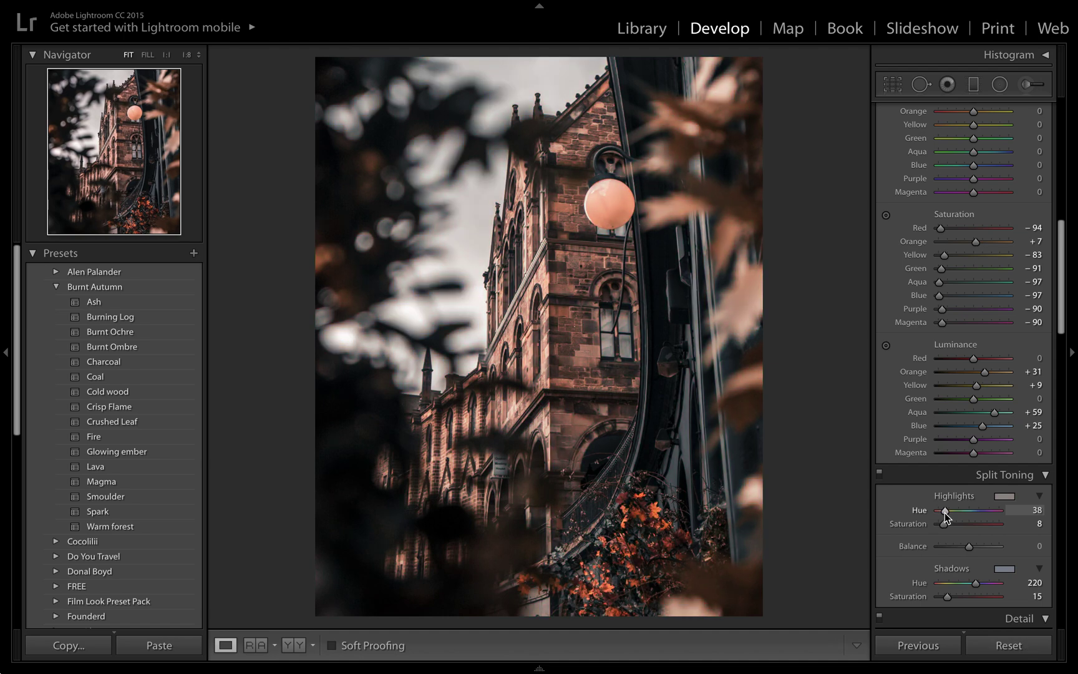
left_click(880, 473)
left_click(881, 473)
left_click(946, 512, "alt")
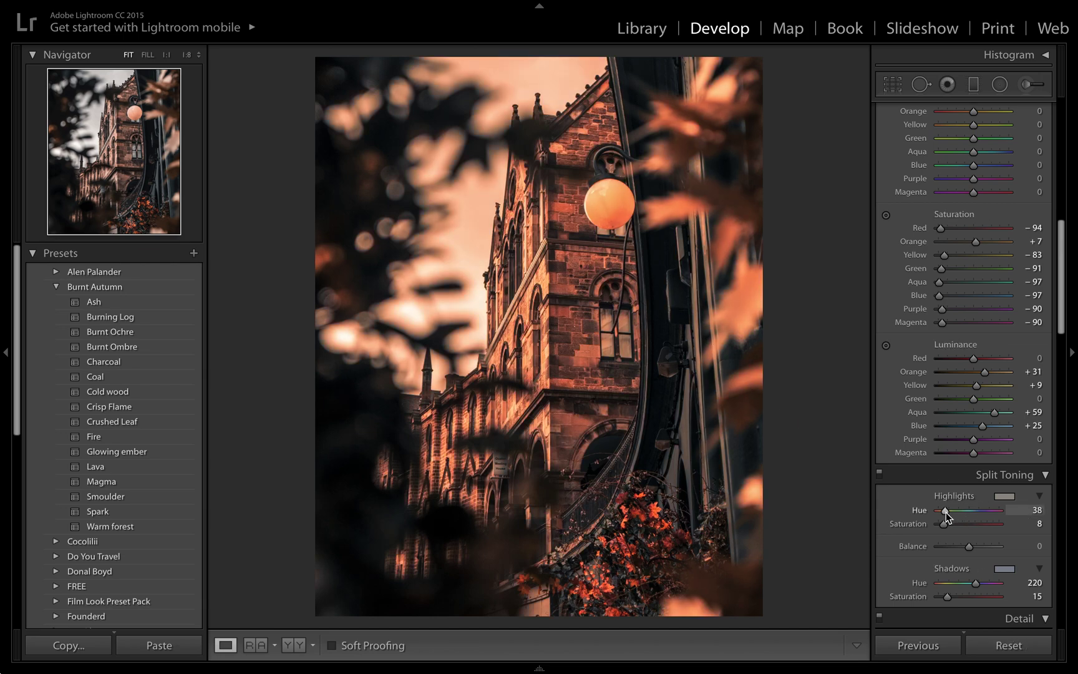
Step: Set the noise reduction Luminance to 14
scroll(946, 541, "down", 5)
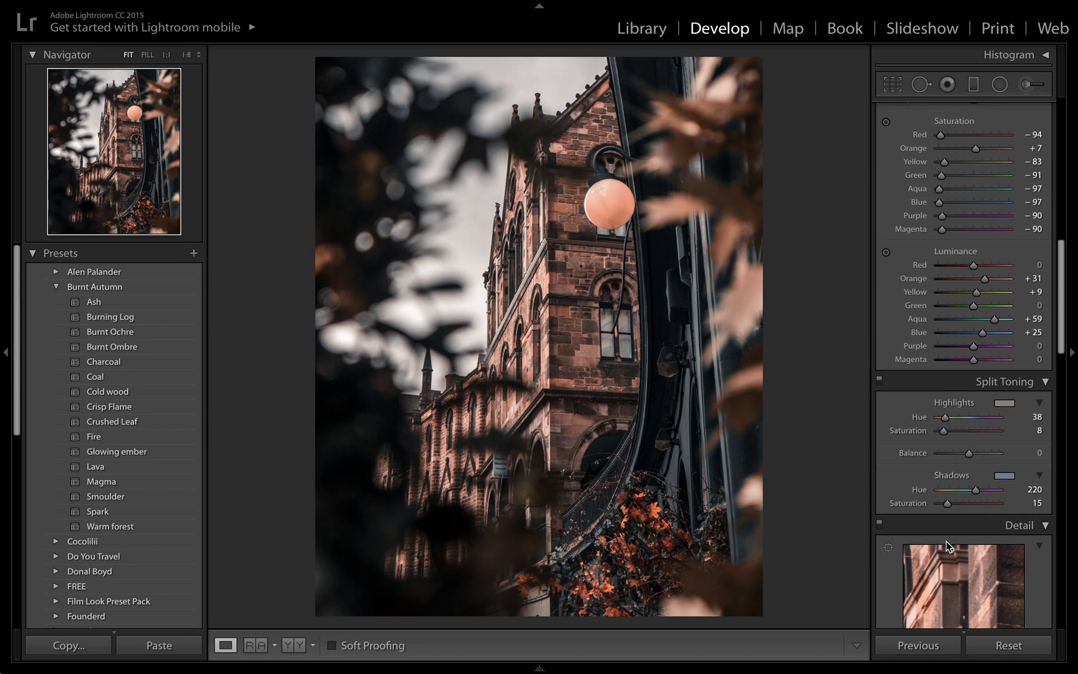
scroll(946, 541, "down", 4)
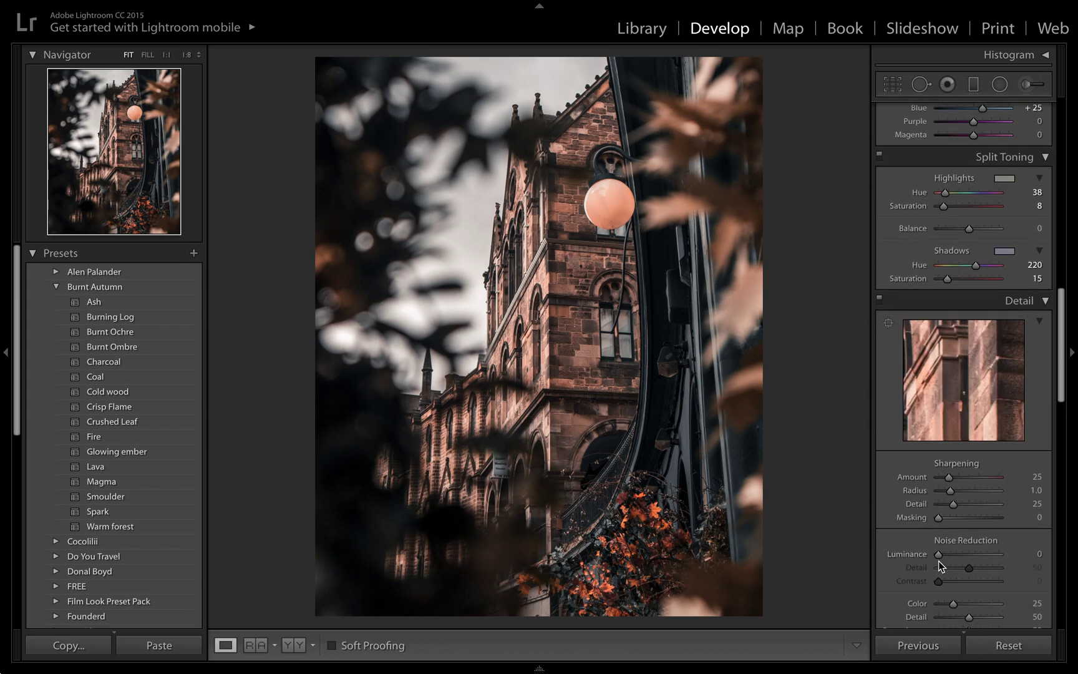
left_click_drag(940, 555, 946, 554)
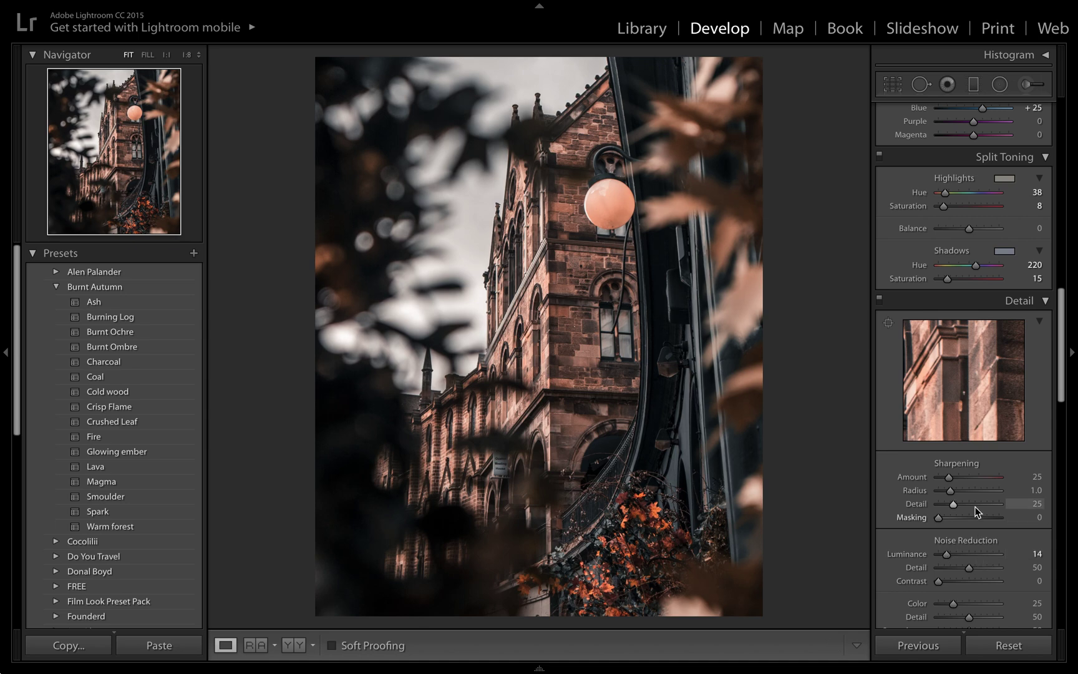
scroll(977, 512, "down", 3)
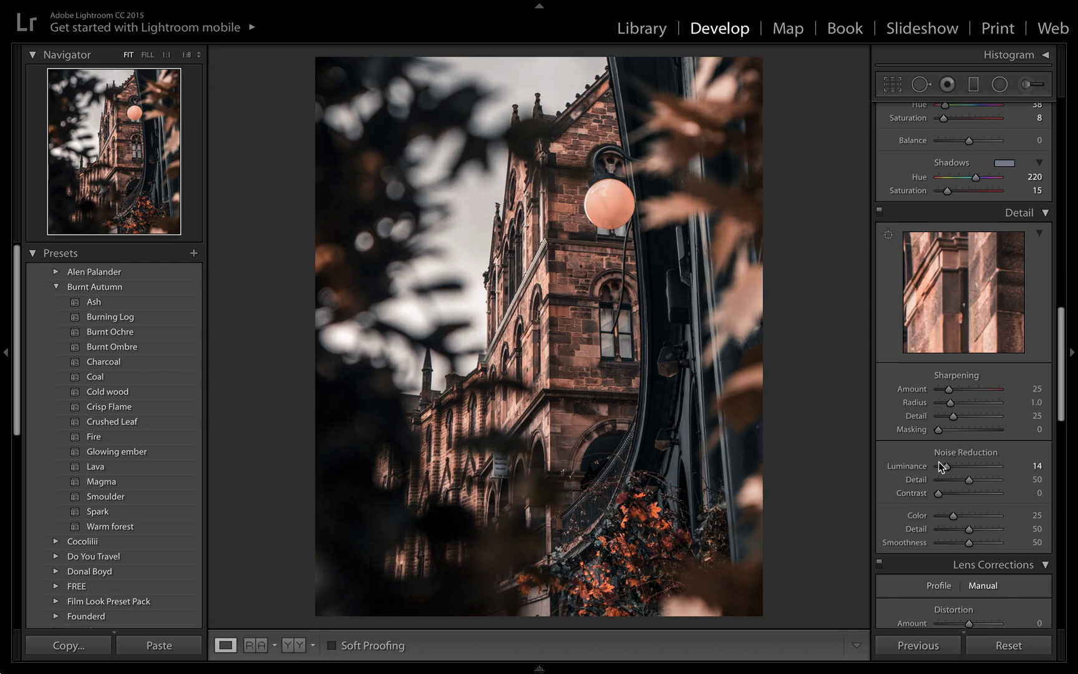
scroll(959, 426, "down", 2)
scroll(961, 426, "down", 8)
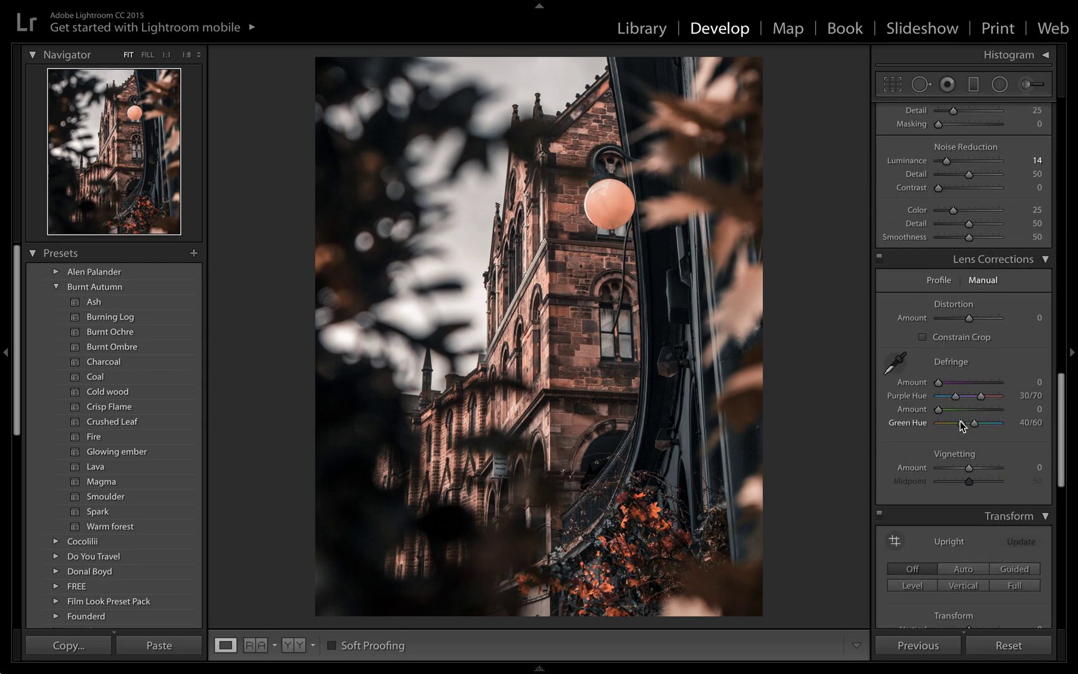
Step: Straighten the cropped photo to an angle of 0.34 and apply the crop
scroll(961, 426, "up", 15)
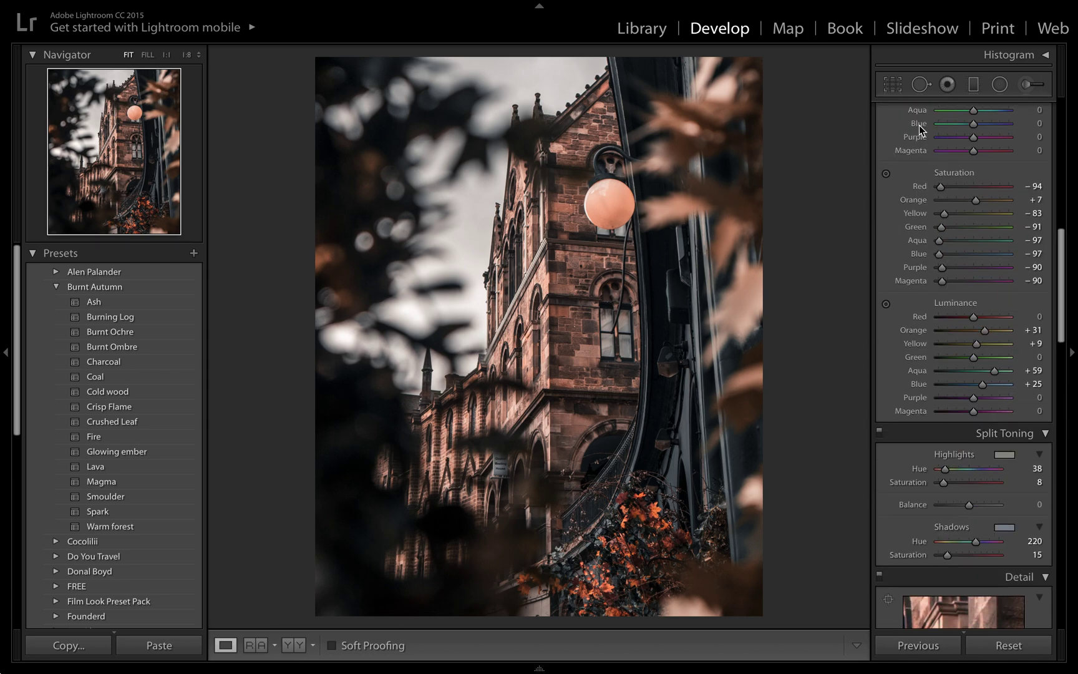
left_click(899, 91)
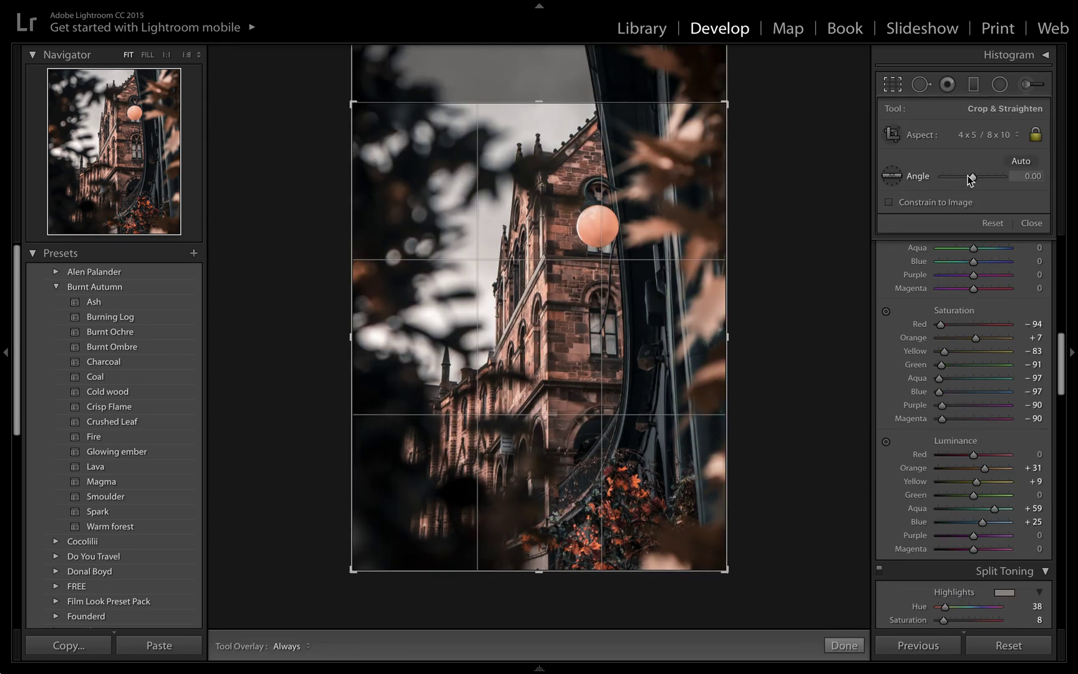
left_click_drag(972, 178, 974, 180)
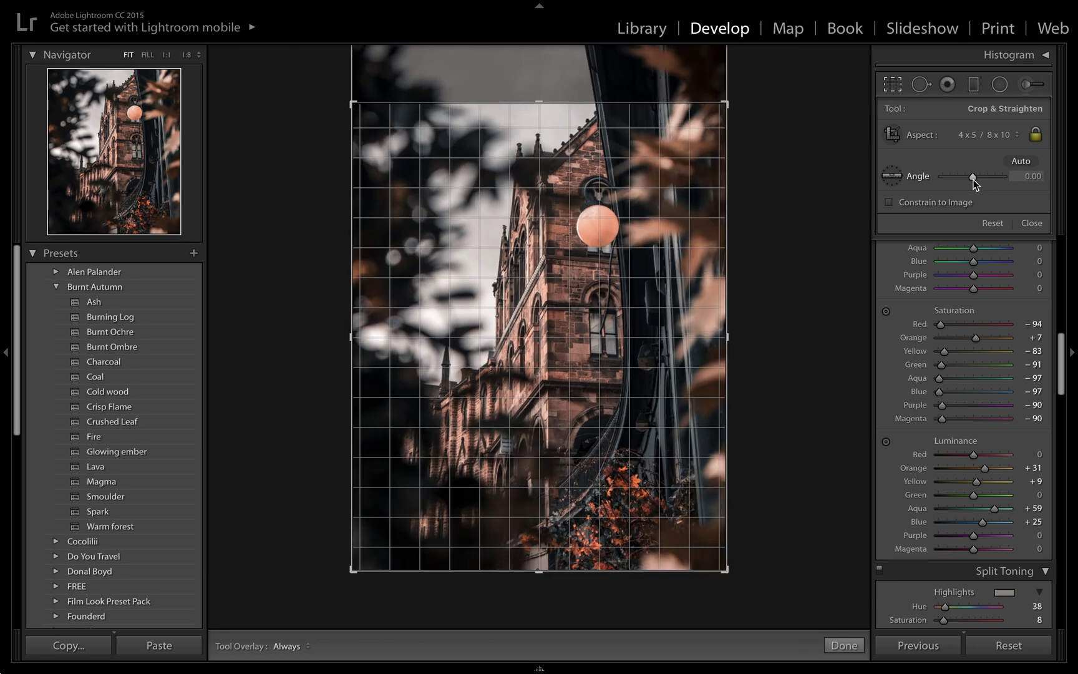
left_click_drag(974, 179, 977, 182)
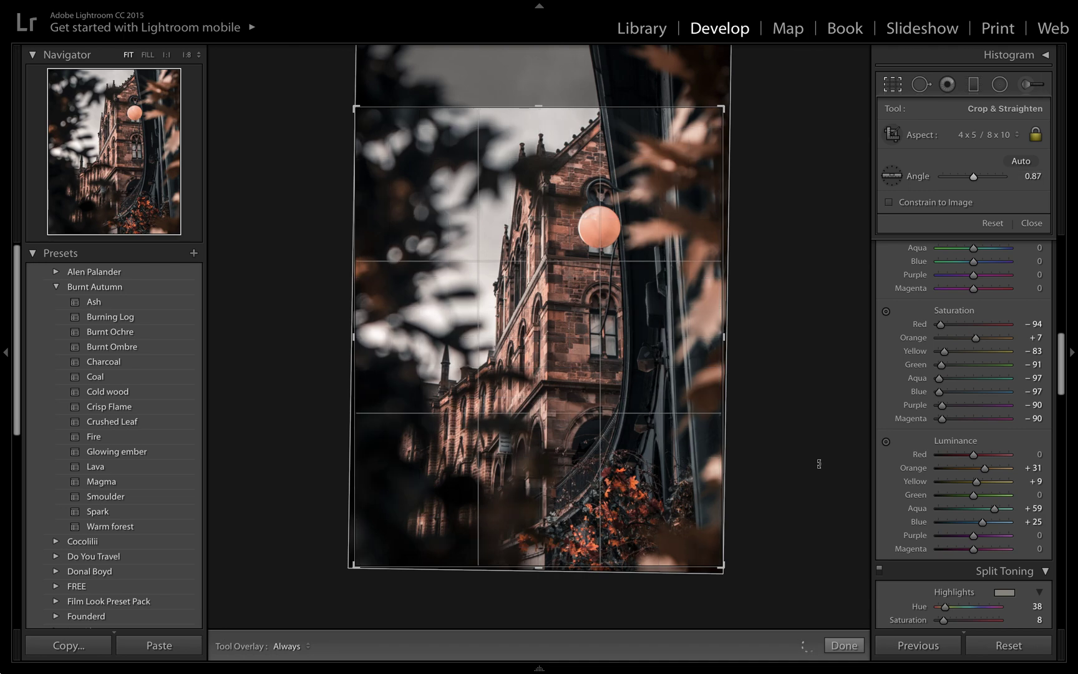
left_click(845, 645)
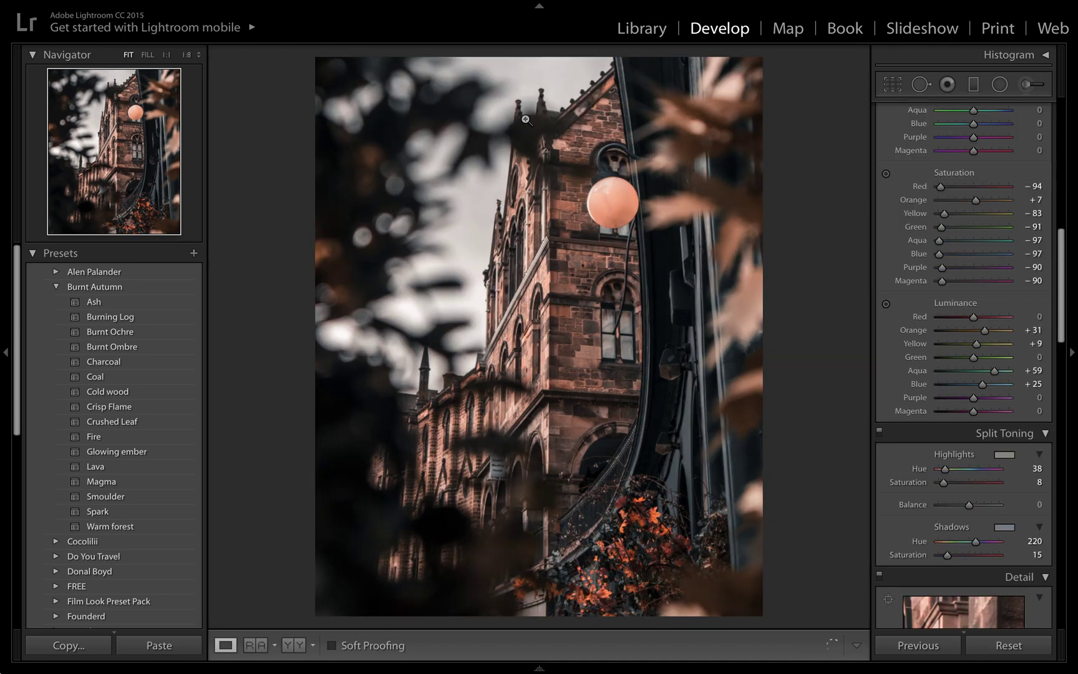
left_click(893, 84)
left_click_drag(975, 179, 974, 180)
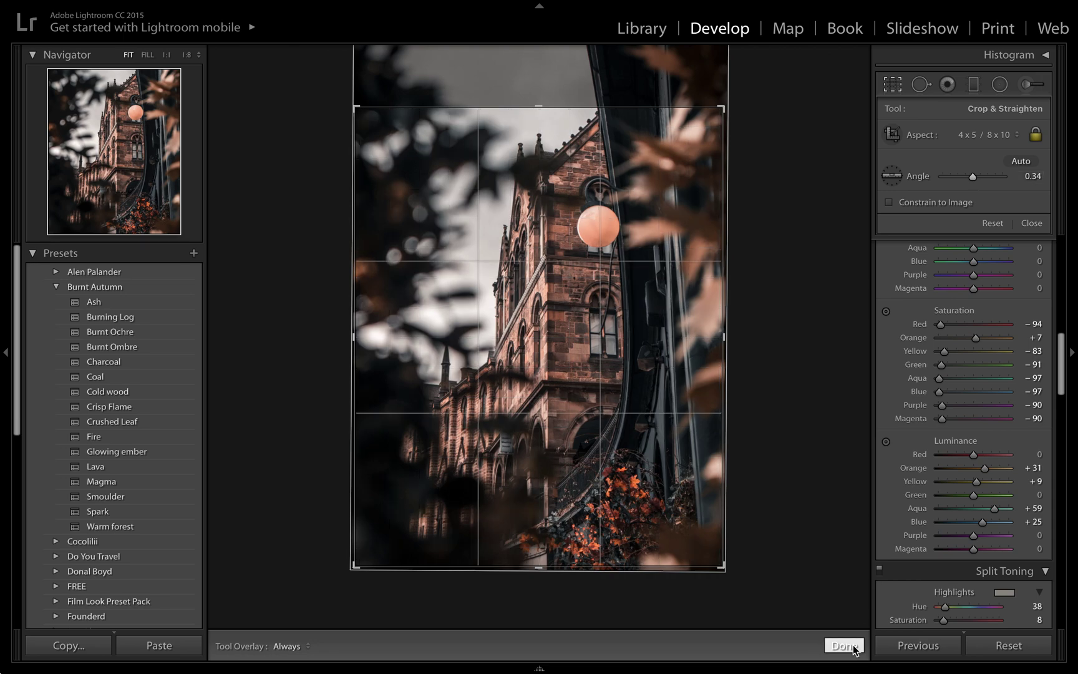
left_click(845, 645)
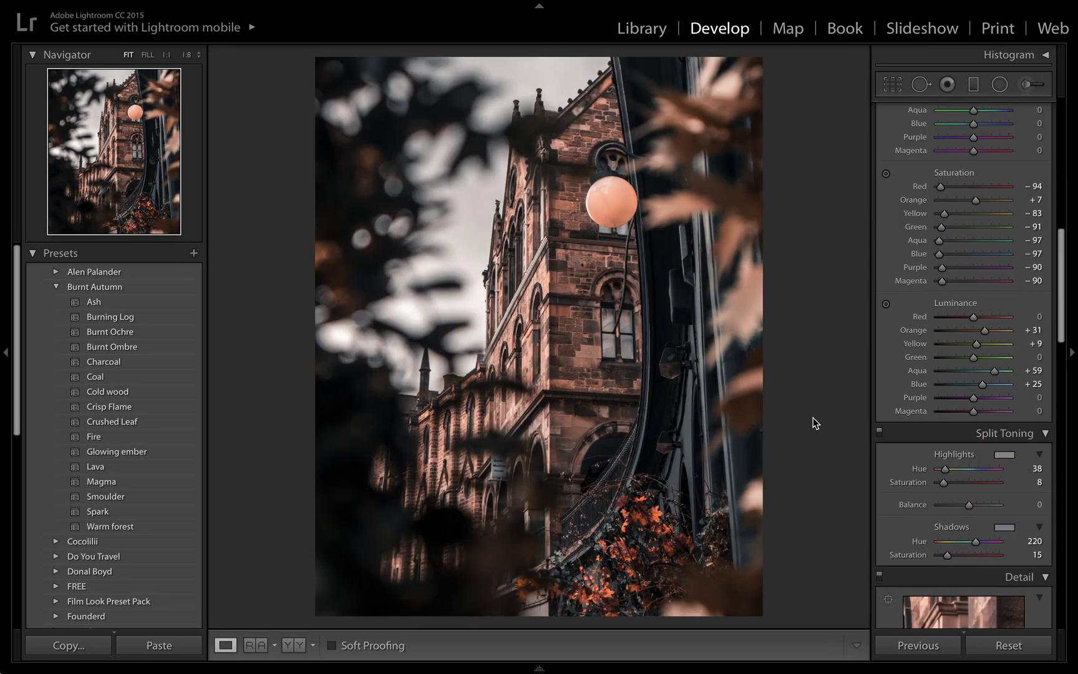
Step: Compare the photo's before and after versions several times and review the Basic and Tone Curve settings
key("backslash")
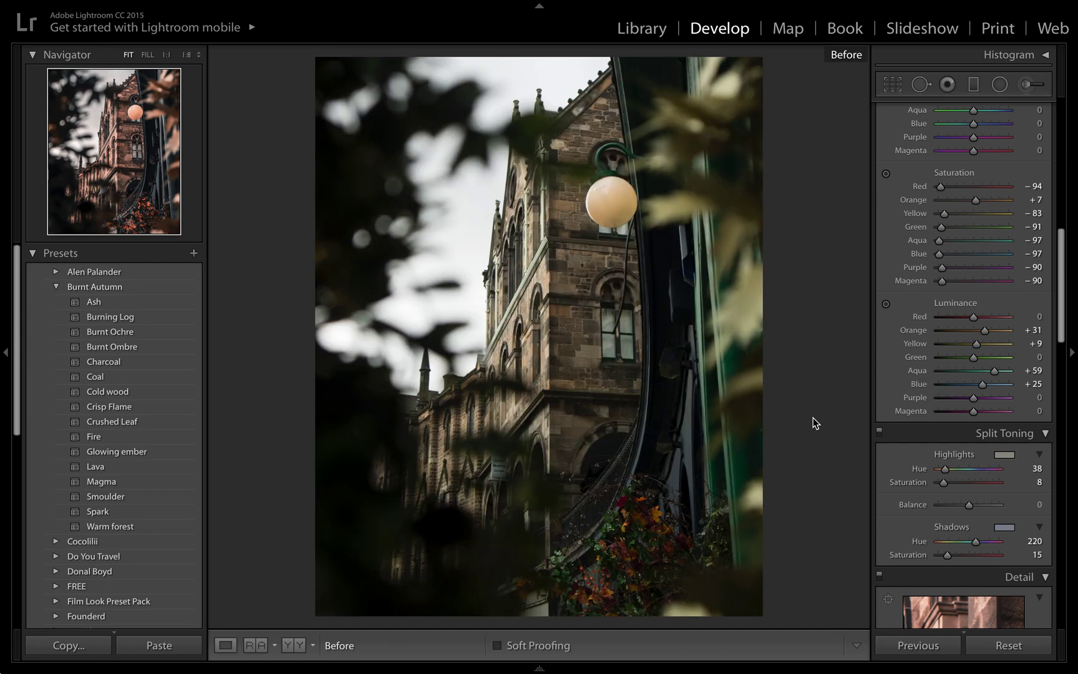
key("backslash")
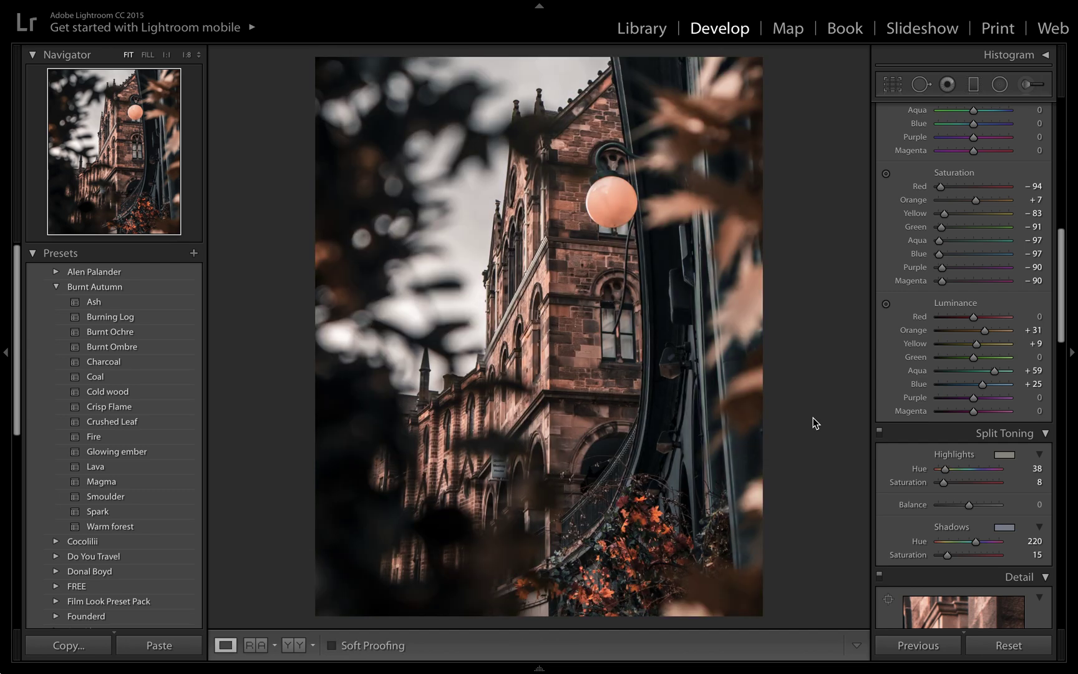
key("backslash")
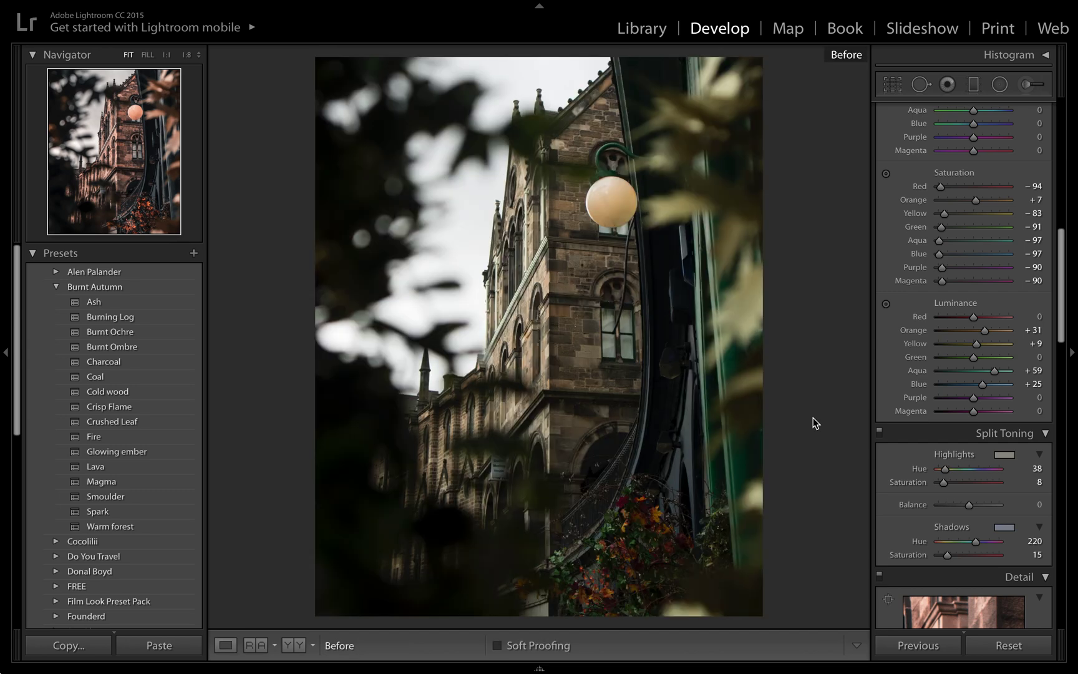
key("backslash")
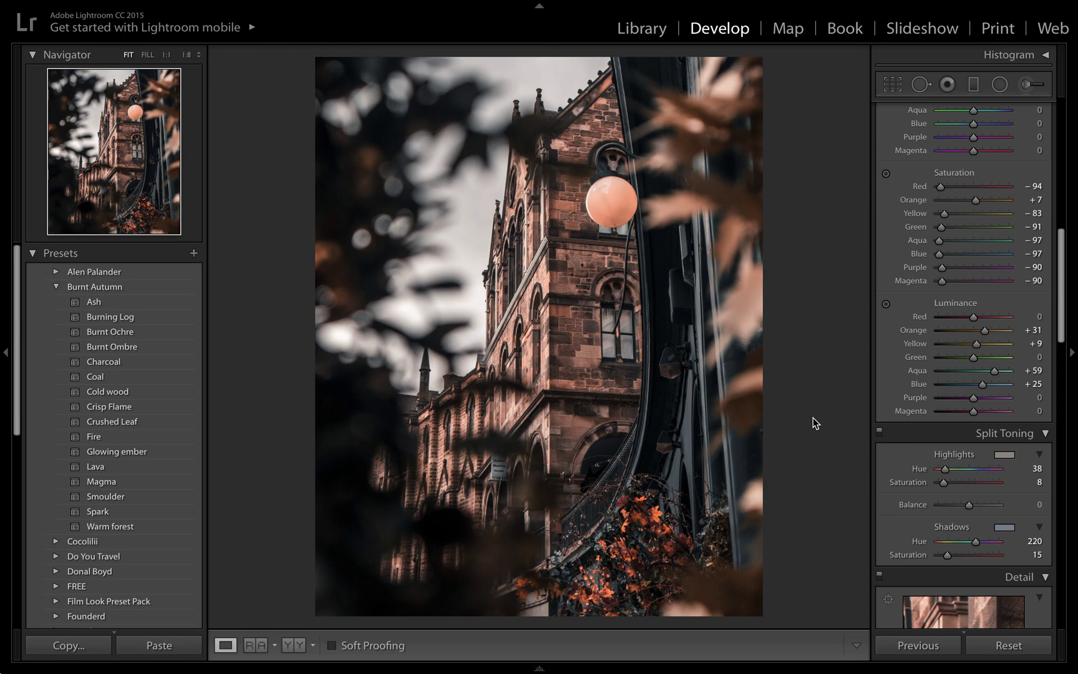
key("backslash")
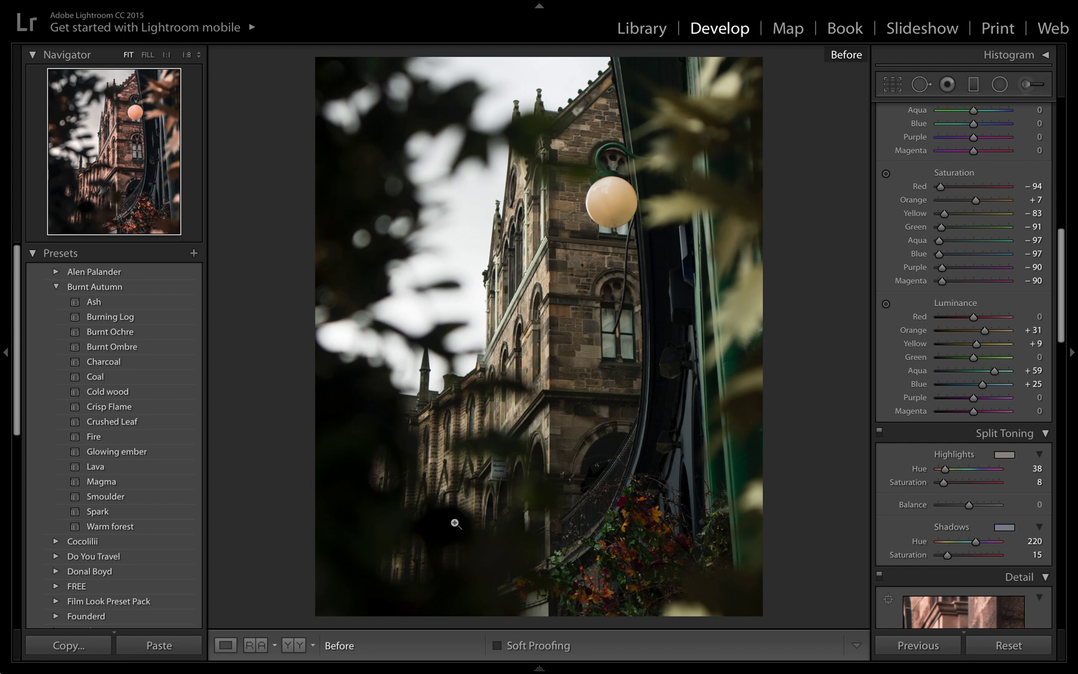
key("backslash")
key("backslash")
key("backslash")
key("backslash")
key("backslash")
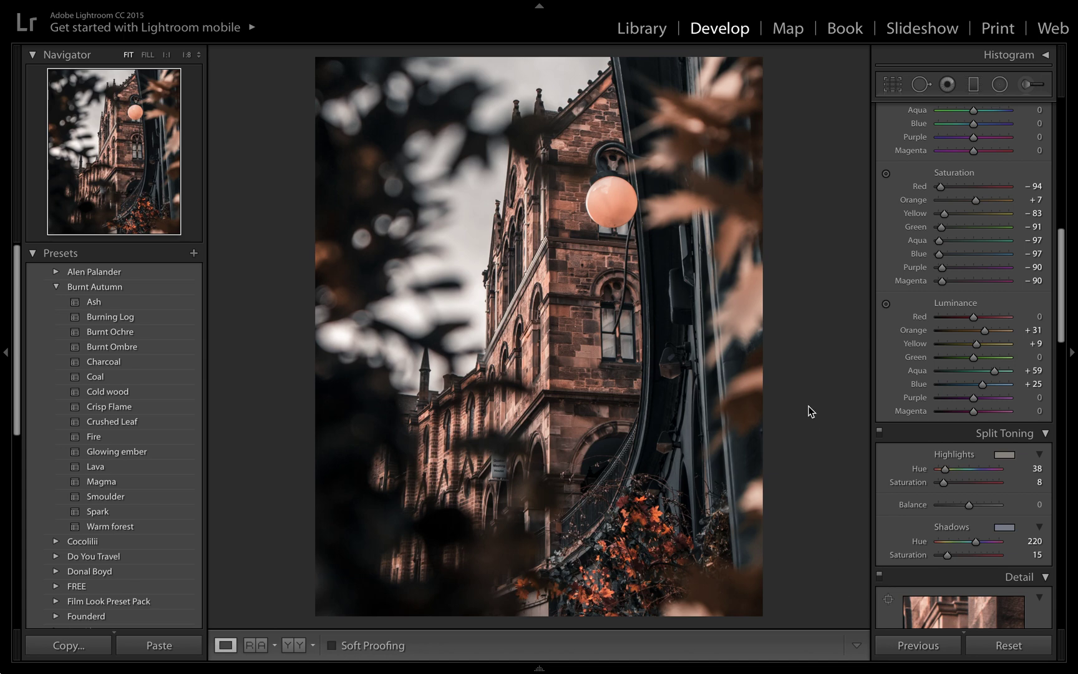
scroll(1002, 191, "up", 10)
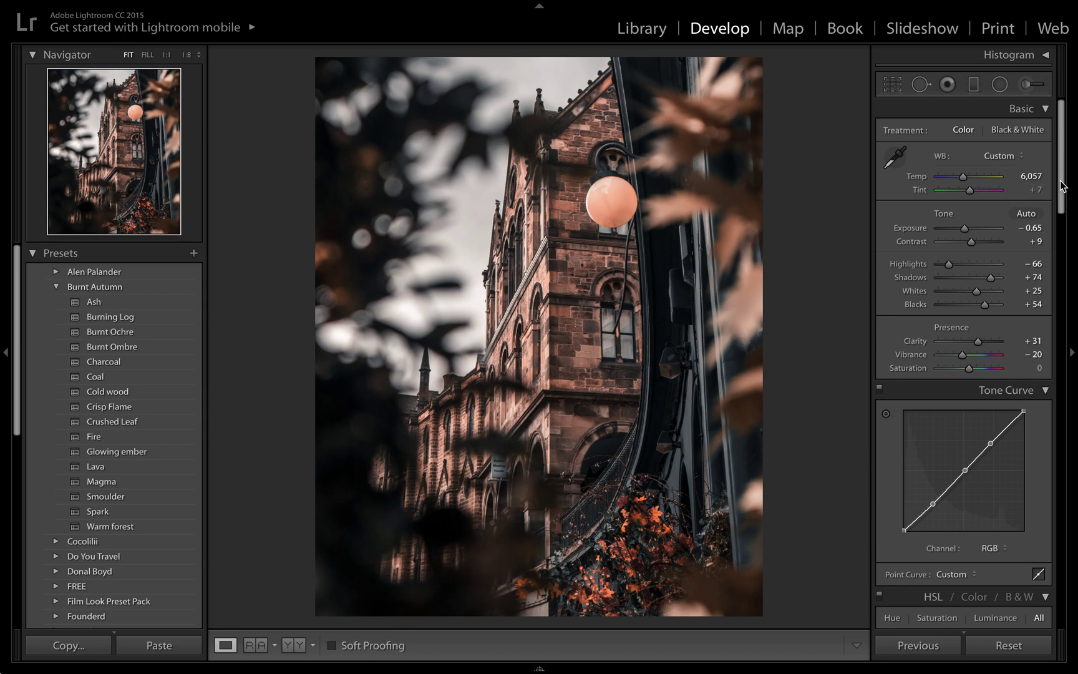
scroll(1064, 228, "down", 1)
scroll(1062, 200, "down", 3)
scroll(1061, 149, "up", 4)
Step: Switch to Chrome, search Instagram for another account by its username, open a matching profile and return to Lightroom
key("ctrl+Left")
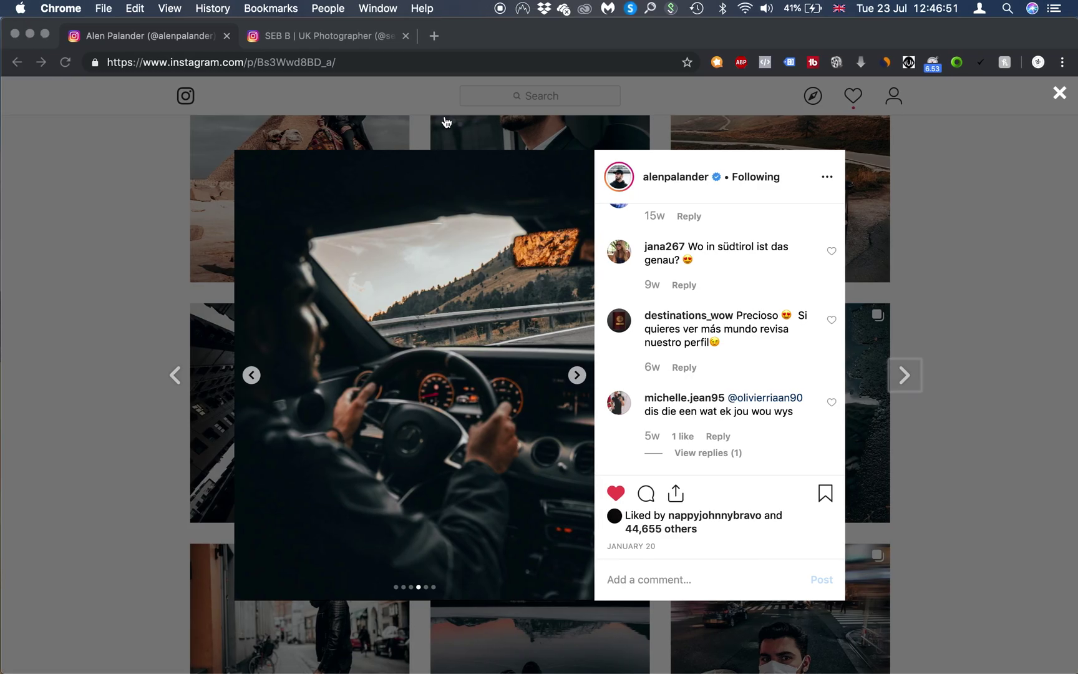
left_click(549, 96)
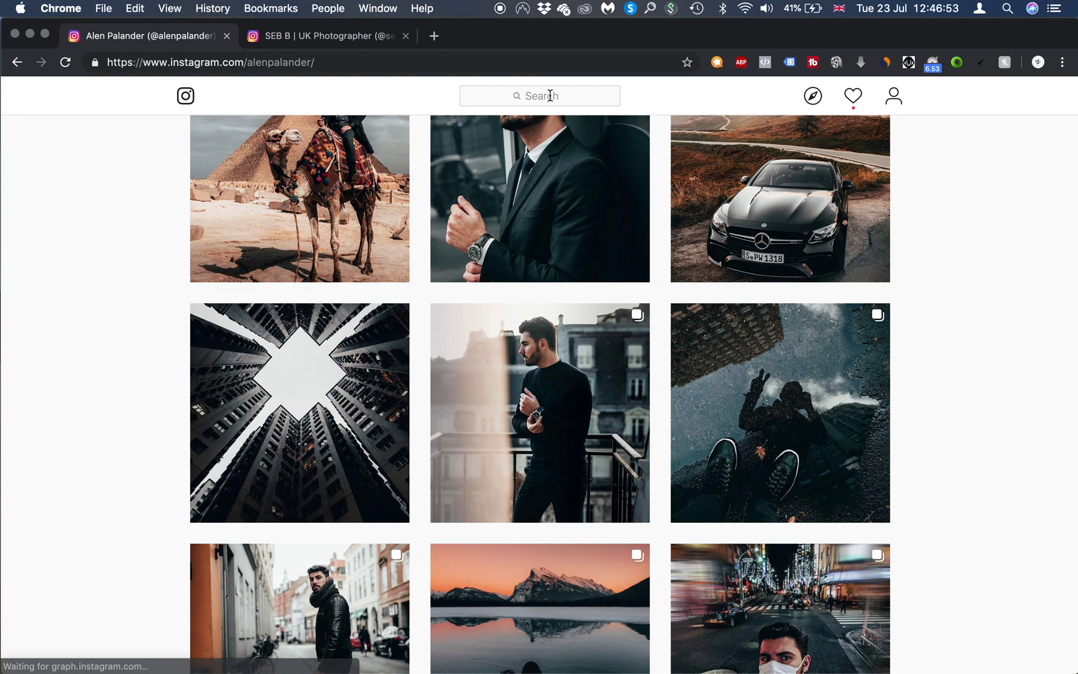
left_click(551, 95)
type("km")
key("BackSpace")
key("BackSpace")
type("m")
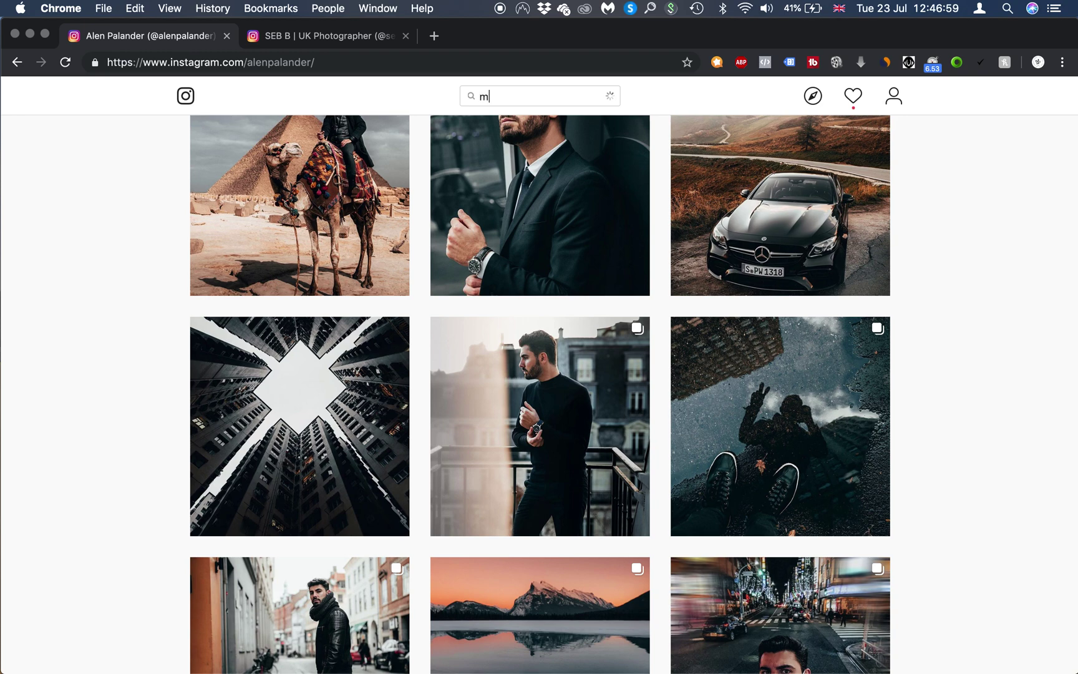
type("atth")
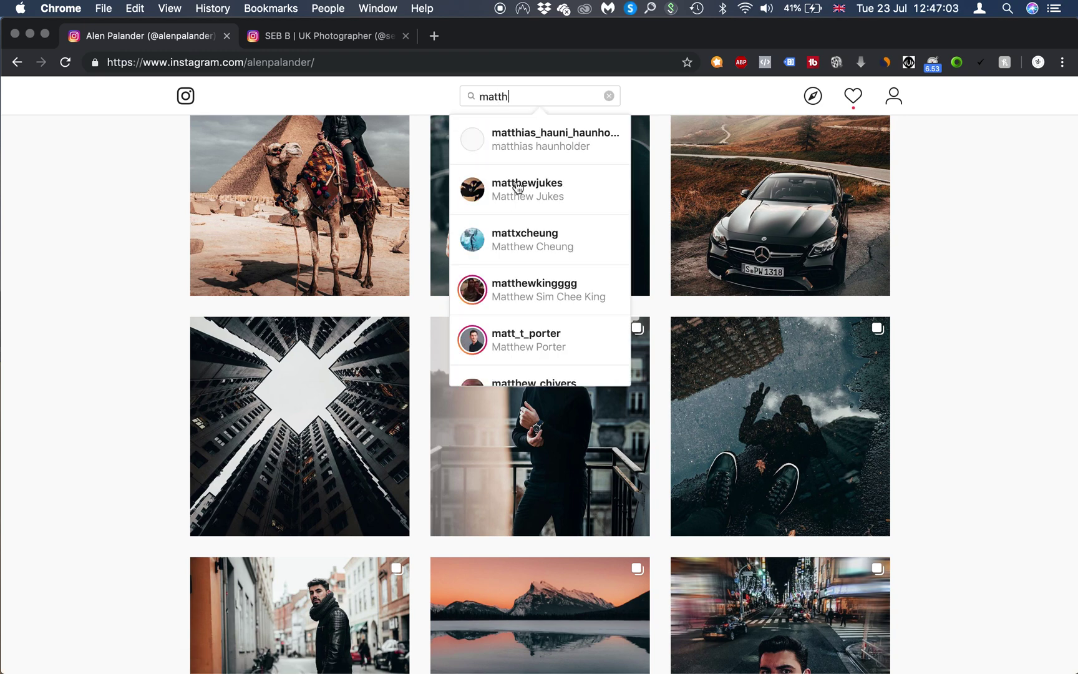
type("ew_")
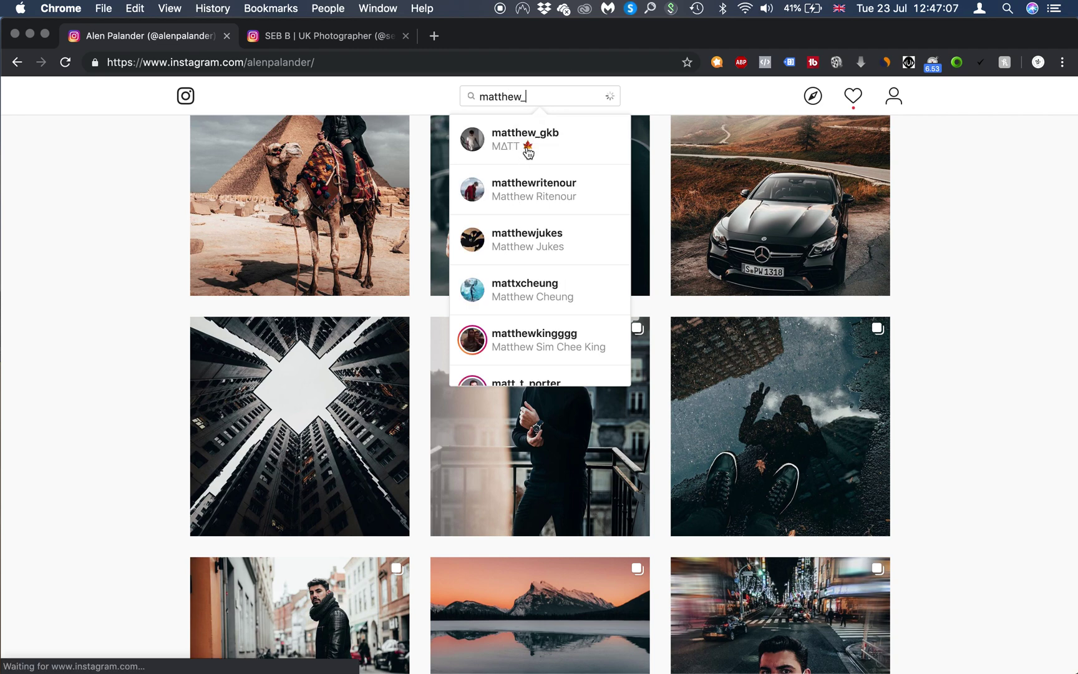
left_click(527, 149)
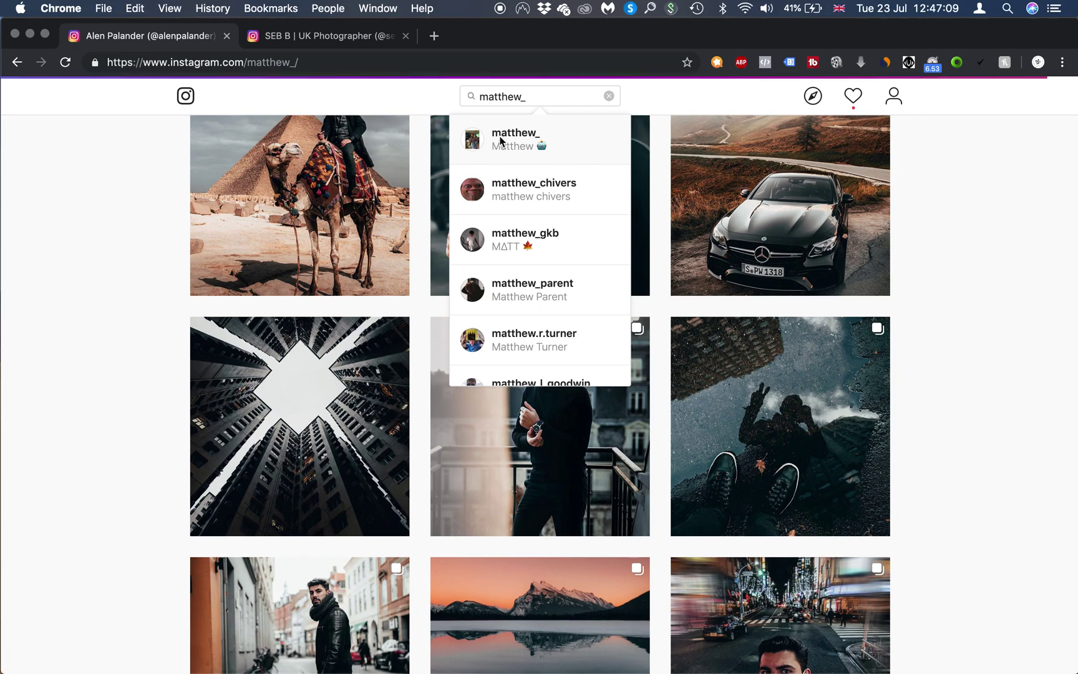
key("ctrl+Right")
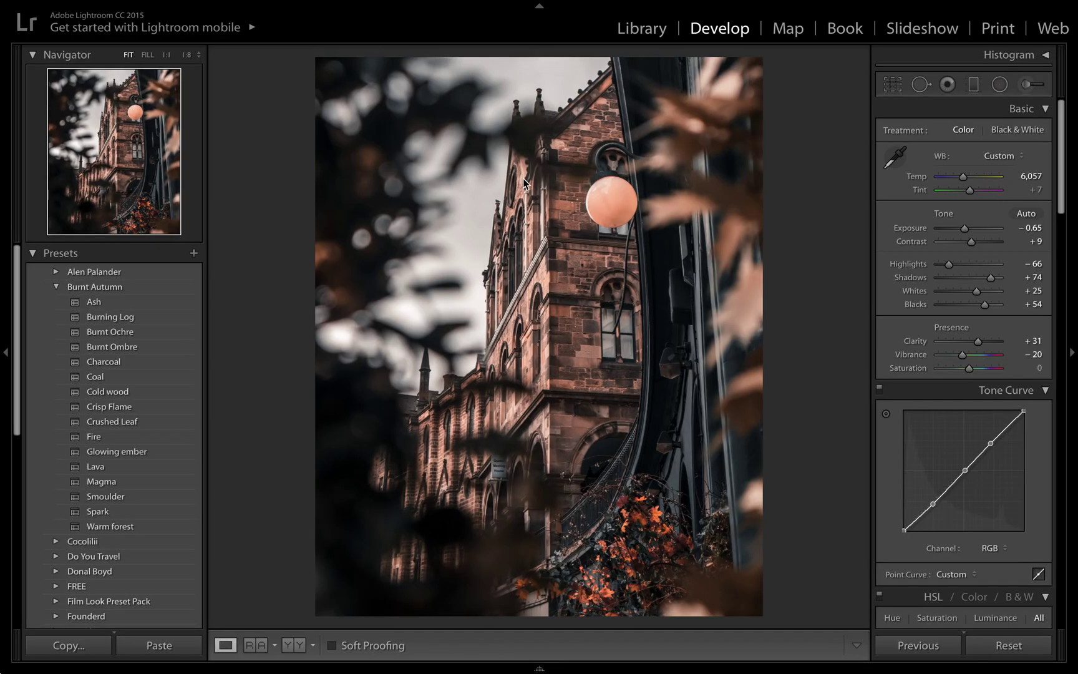